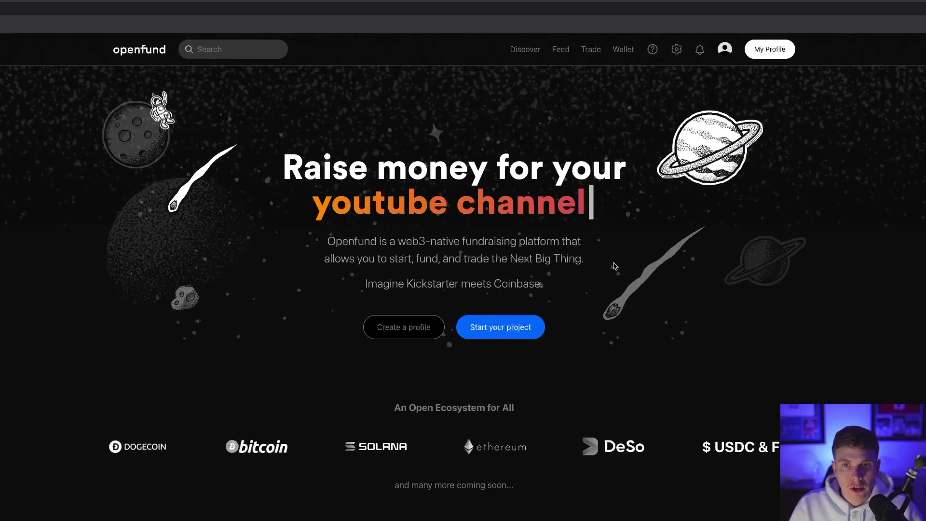
On Discover, sort all projects by Raised 7d and open the $STARCRAWLER project.
left_click(528, 51)
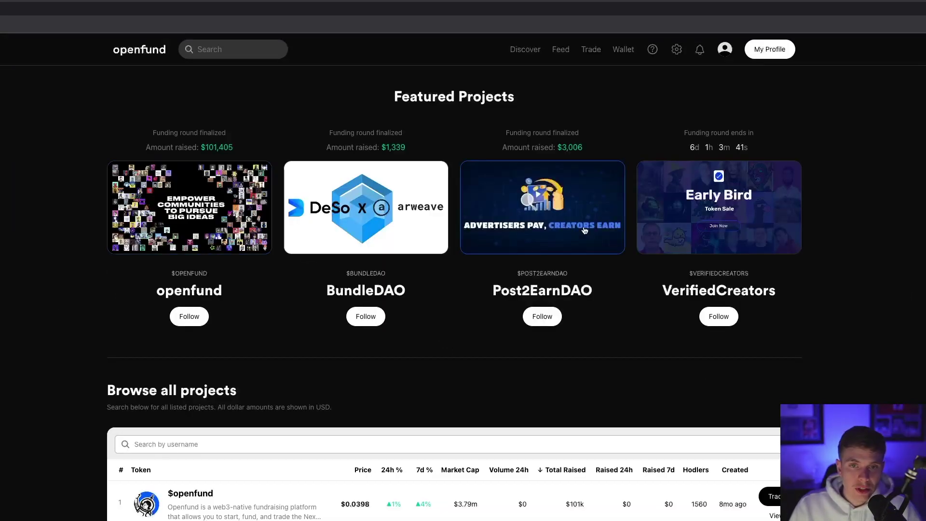
scroll(69, 376, "down", 1)
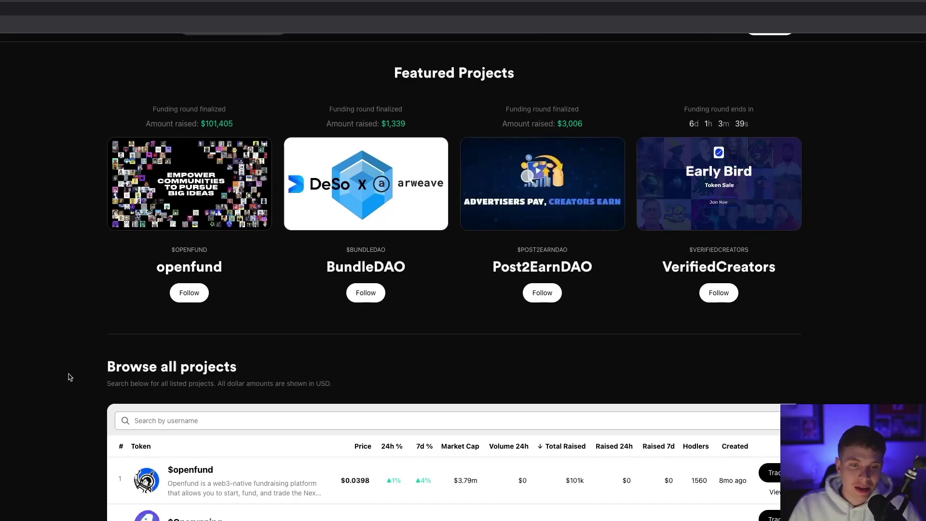
scroll(71, 375, "down", 5)
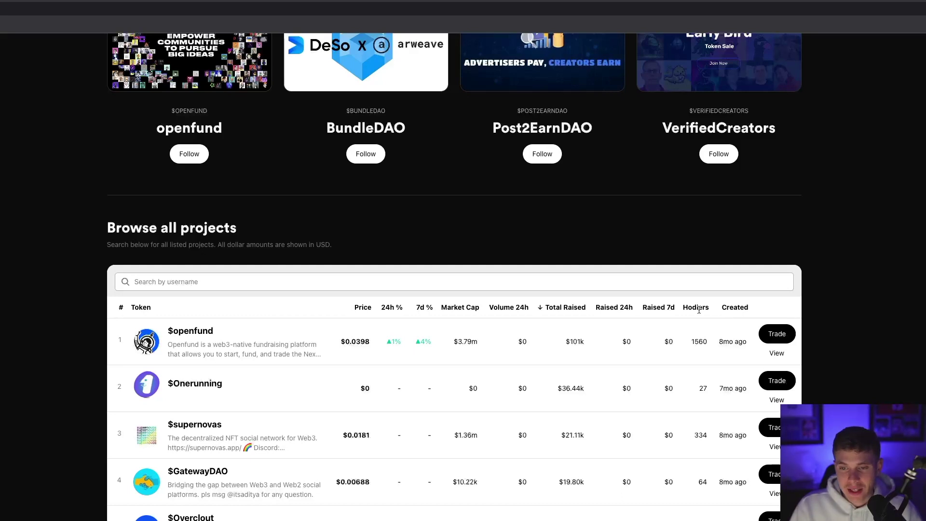
left_click(671, 308)
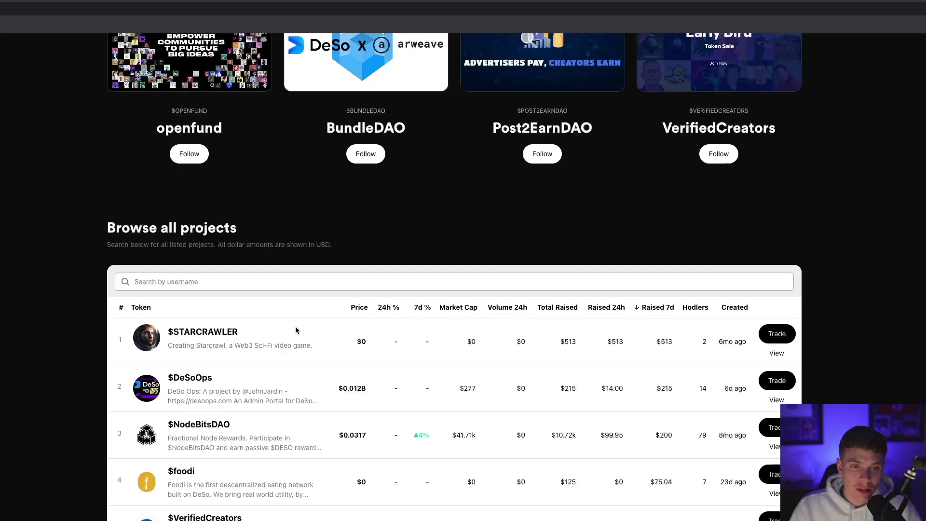
left_click(215, 333)
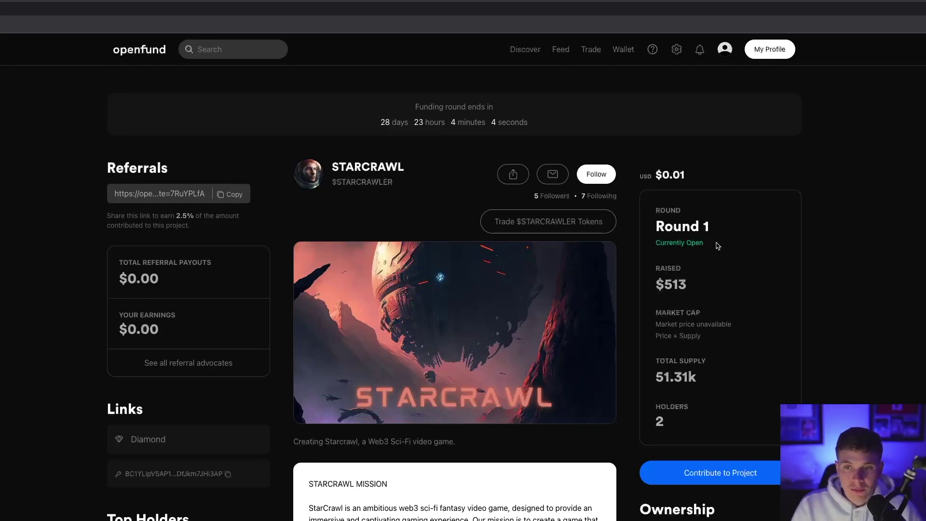
Read the STARCRAWL mission and business model, then go to Contribute to Project.
scroll(731, 254, "down", 1)
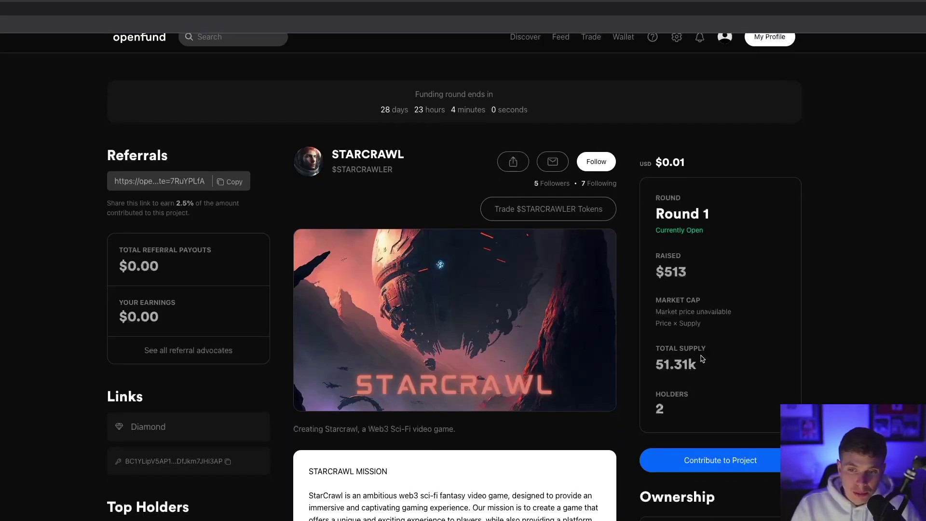
scroll(702, 359, "down", 1)
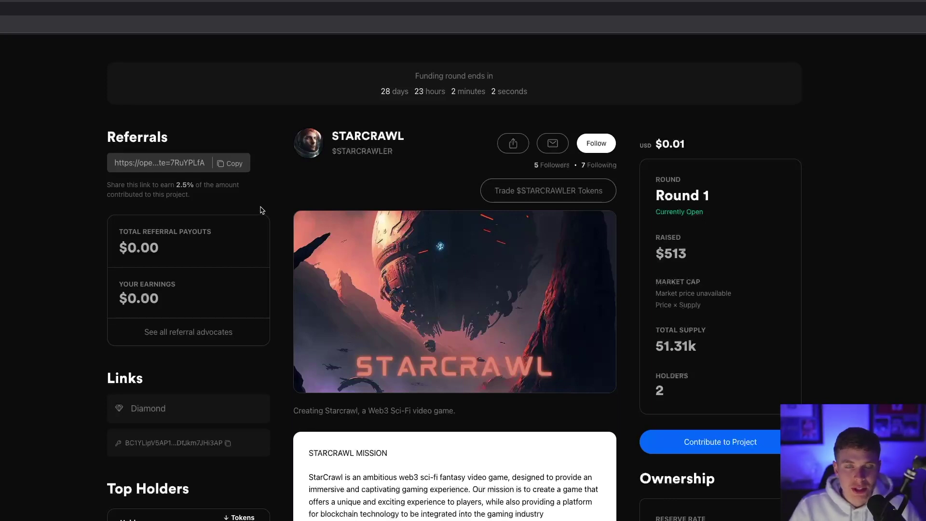
scroll(111, 357, "down", 2)
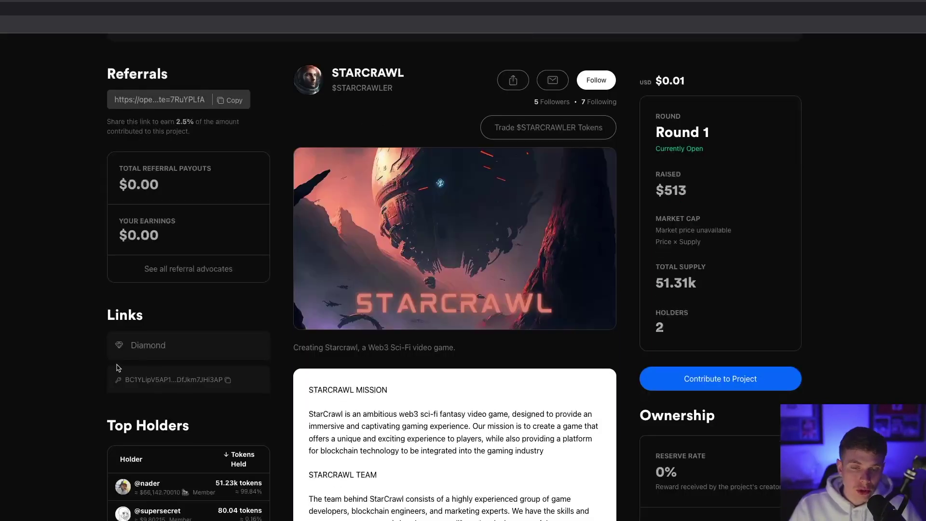
scroll(429, 386, "down", 3)
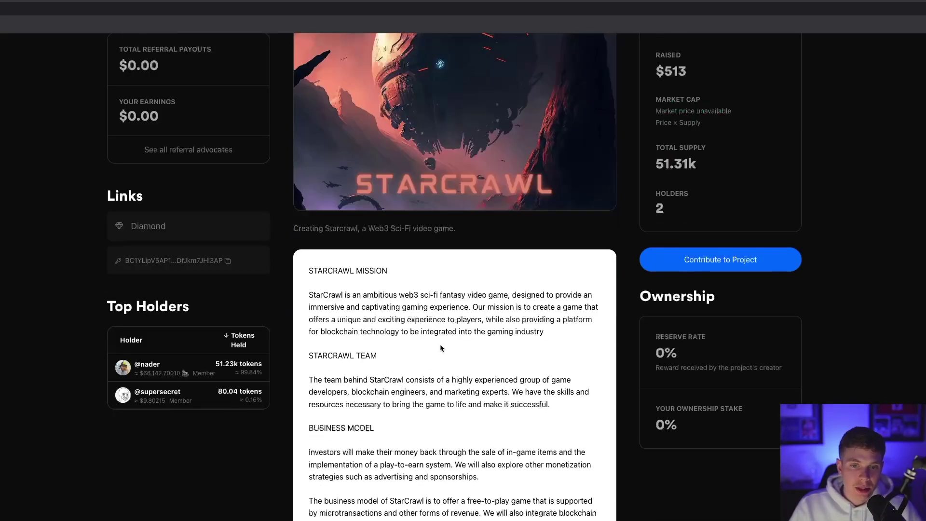
scroll(455, 374, "down", 5)
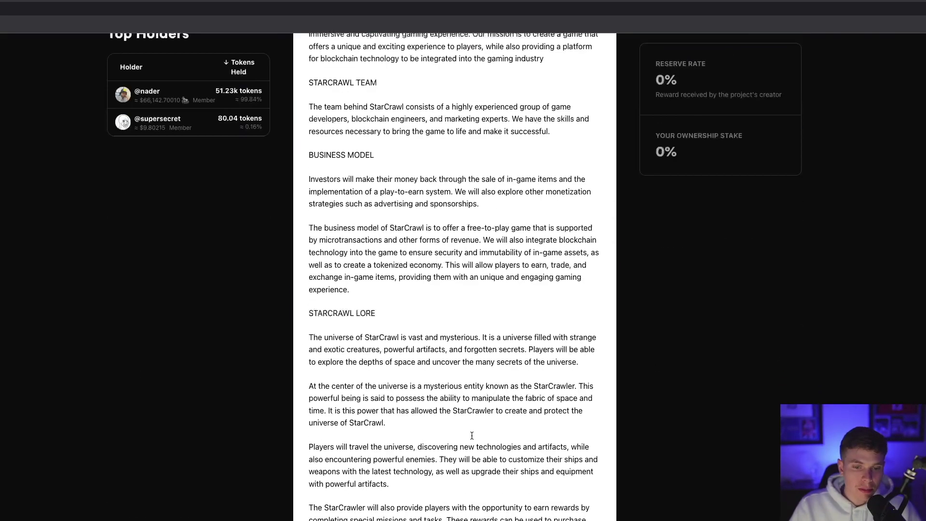
scroll(260, 402, "up", 2)
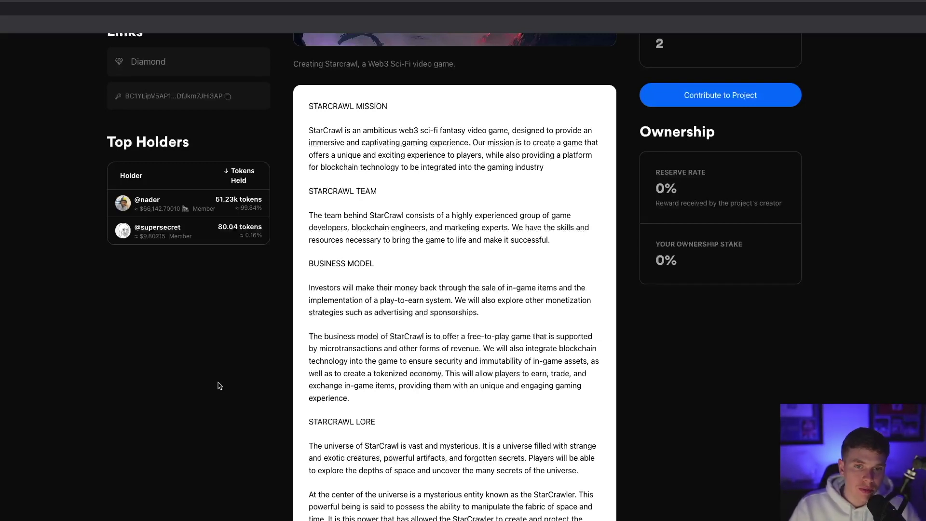
left_click(741, 94)
Switch the STARCRAWLER contribution currency from $ETH through $SOL to $DESO.
scroll(218, 395, "down", 4)
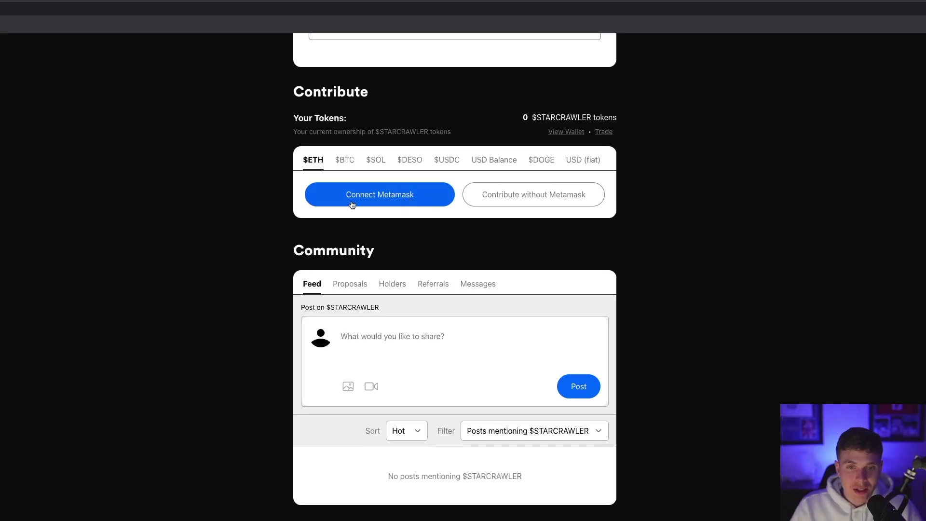
key("Right")
key("Right")
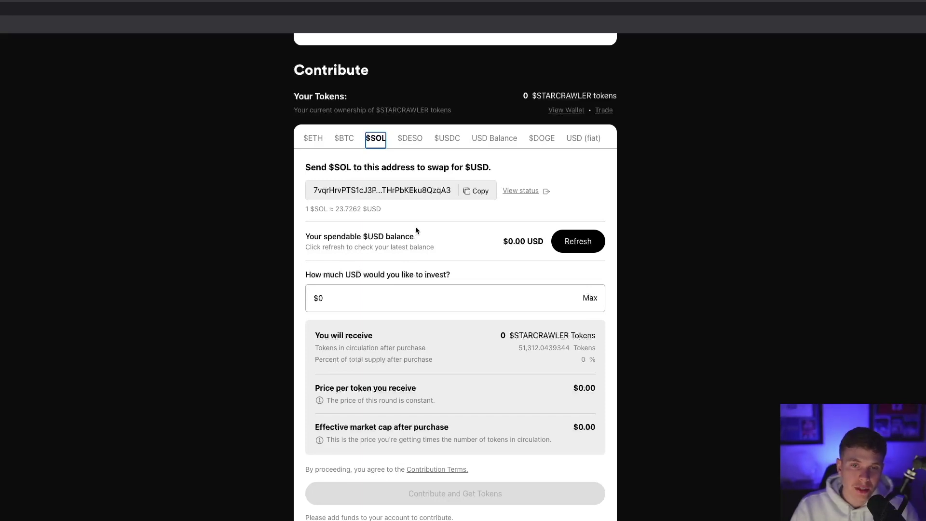
key("Right")
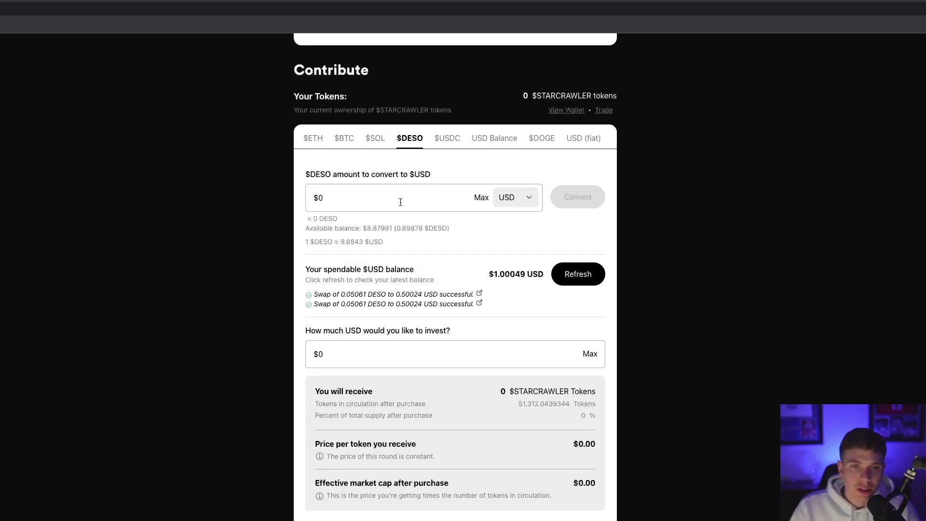
Convert 0.5 DESO to USD and invest the full $6.00264 balance in STARCRAWLER.
left_click(348, 200)
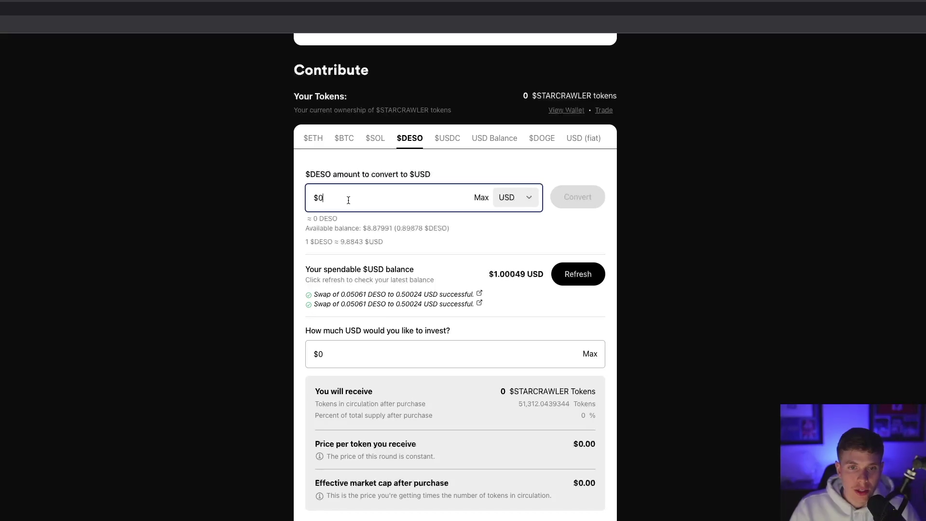
type("0.5")
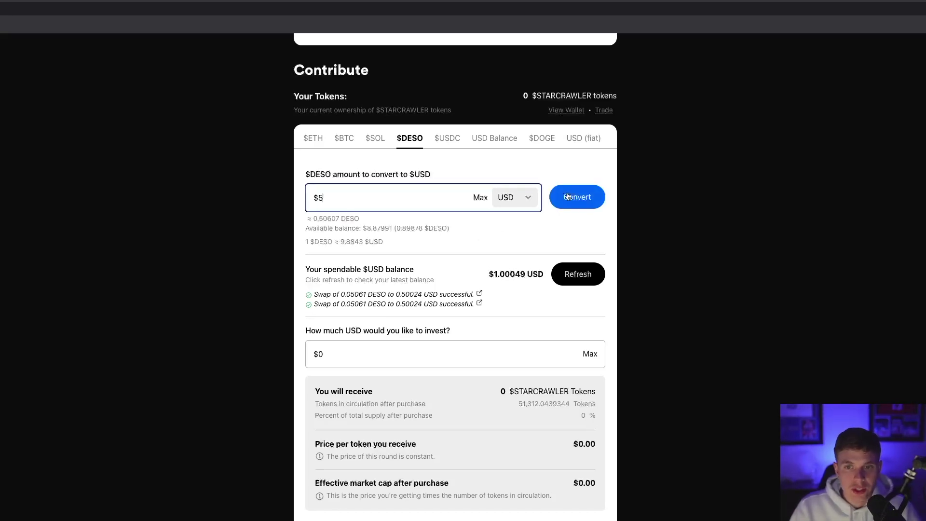
left_click(572, 205)
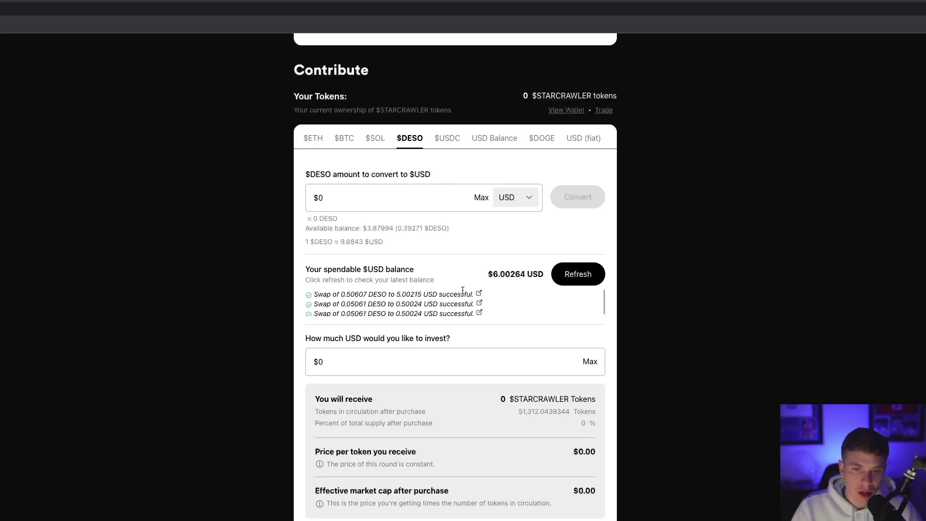
scroll(528, 320, "down", 1)
left_click(590, 350)
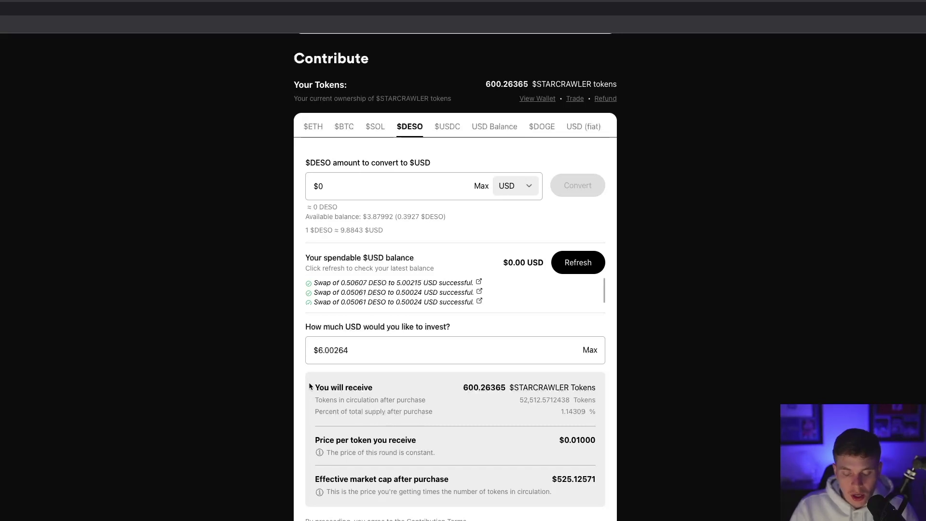
Go to the Trade page for the $openfund token.
scroll(236, 404, "down", 2)
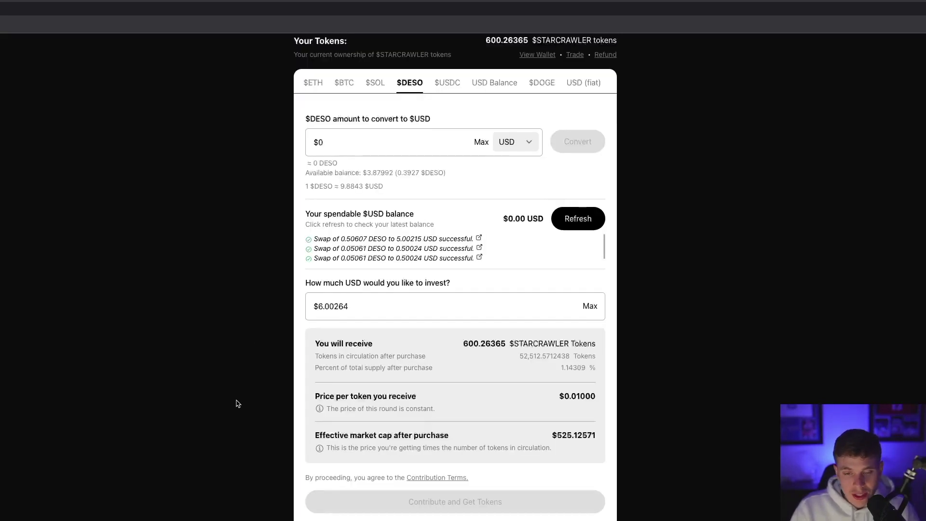
scroll(238, 401, "up", 3)
scroll(238, 401, "up", 10)
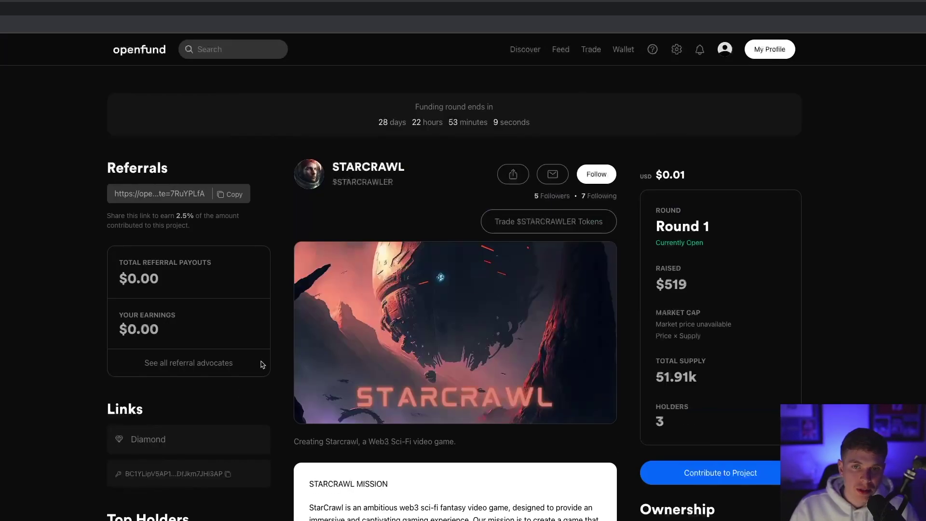
left_click(591, 50)
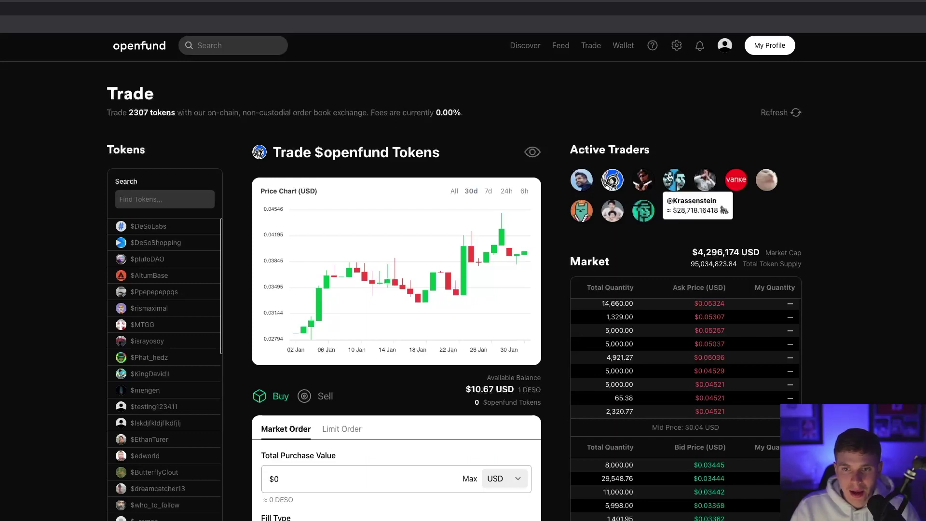
Switch the $openfund order form to a limit order.
scroll(843, 287, "down", 1)
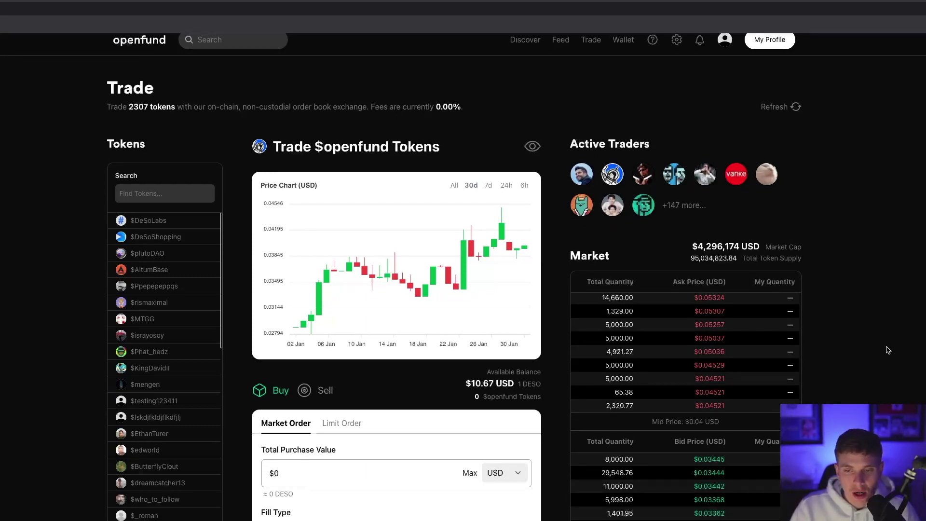
scroll(888, 350, "down", 1)
scroll(459, 403, "down", 1)
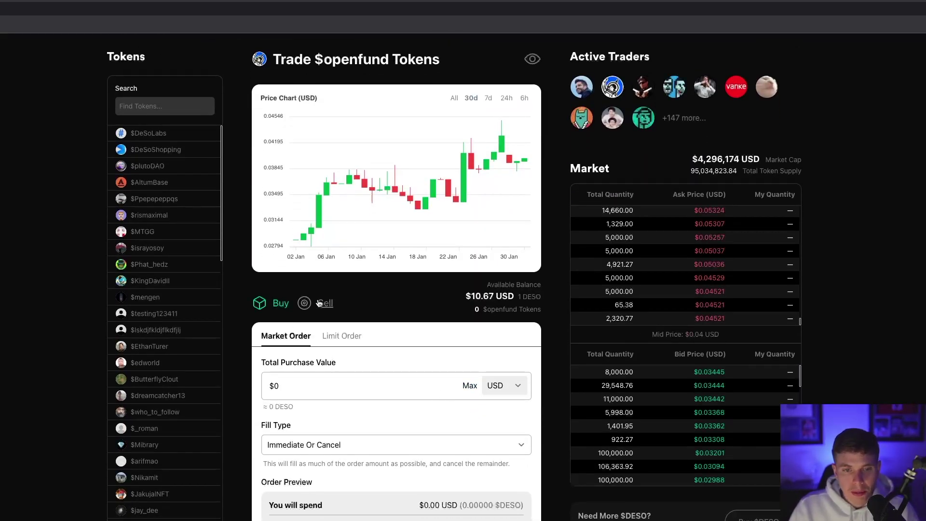
left_click(350, 337)
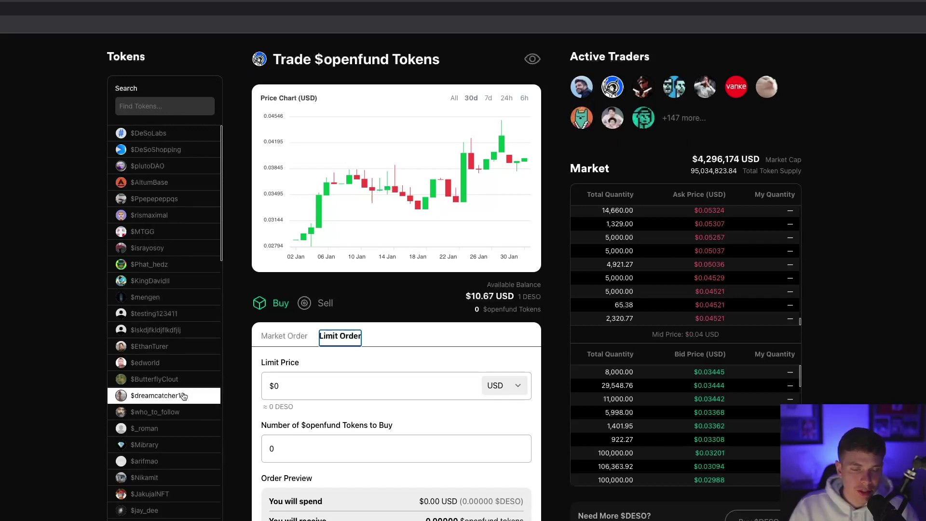
Filter the activity list to Open Orders, then show Trades and return to the top.
scroll(74, 387, "down", 7)
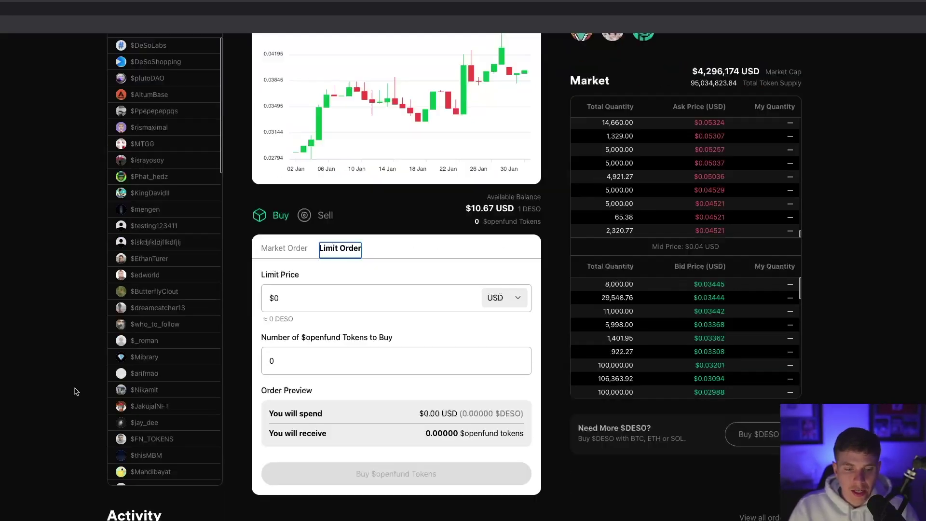
scroll(44, 404, "down", 3)
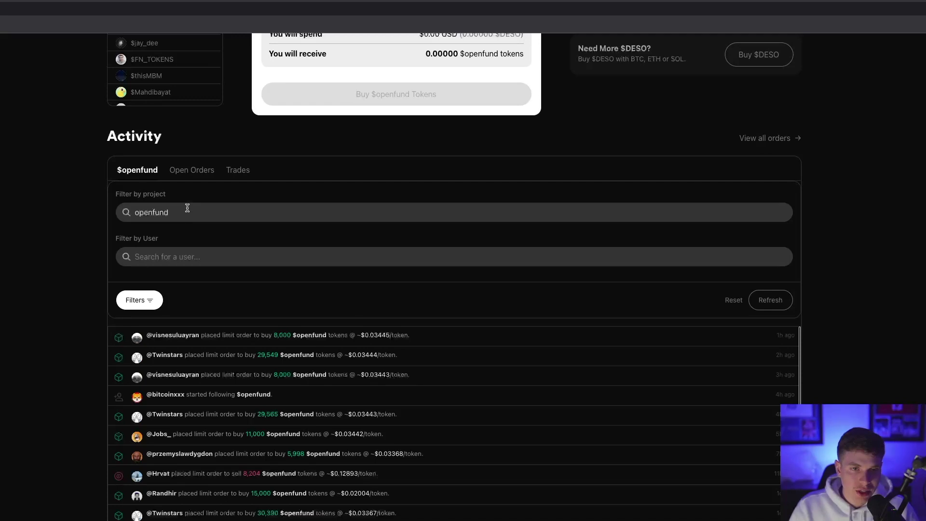
left_click(192, 175)
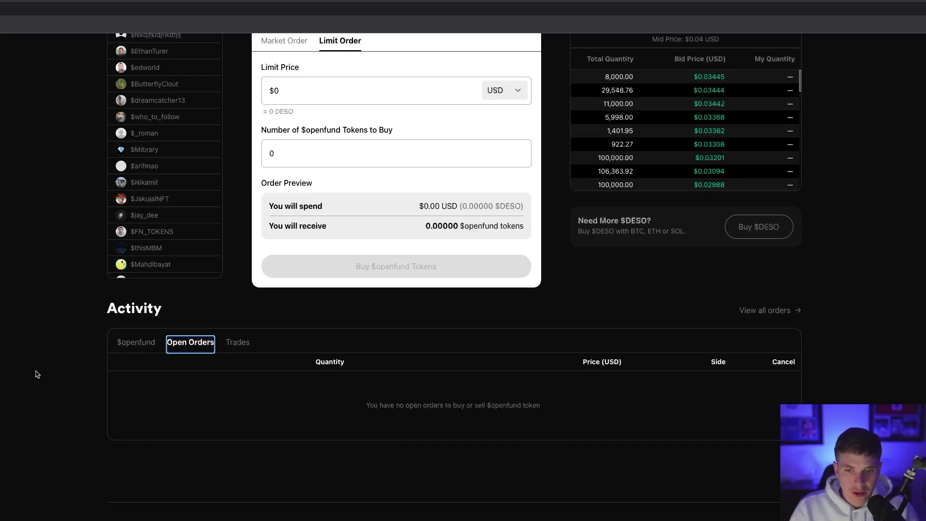
key("Right")
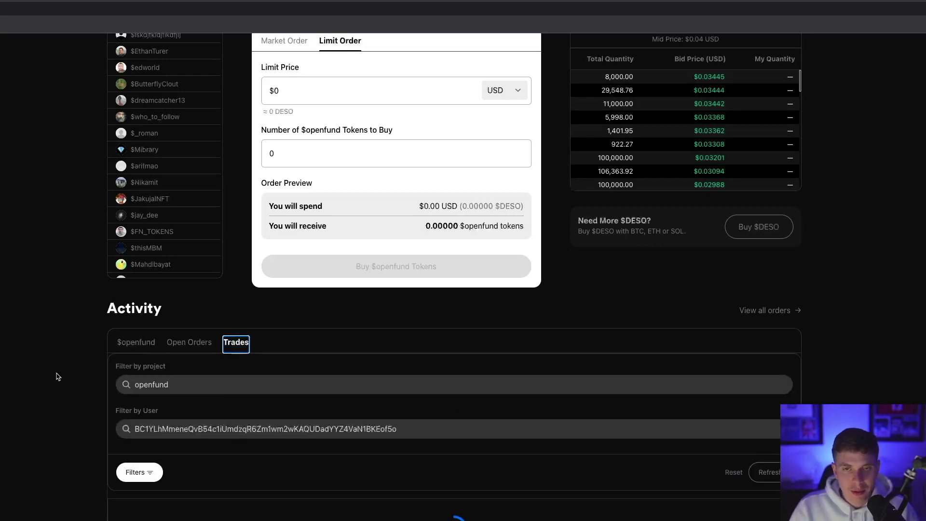
scroll(58, 376, "up", 2)
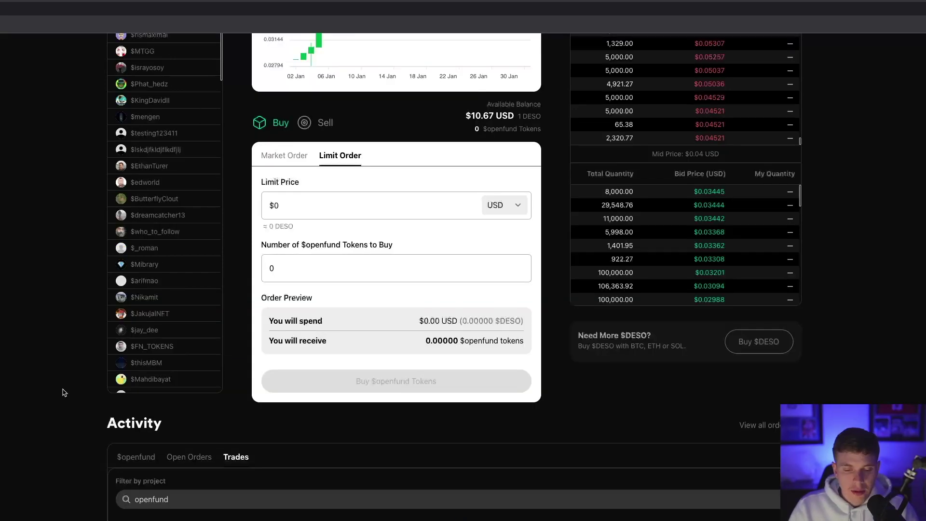
scroll(62, 390, "up", 5)
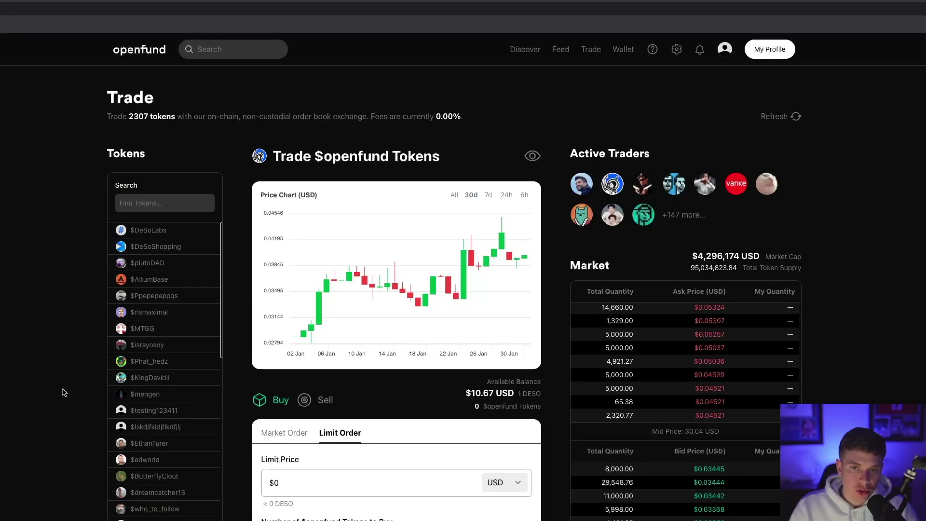
Check the wallet's Received tokens and My Referrals earnings, then return to the home page.
left_click(625, 50)
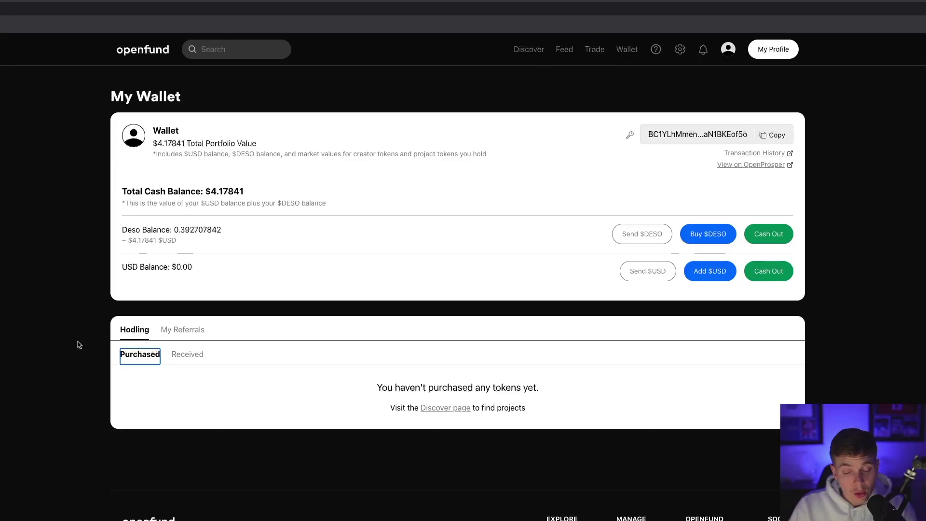
left_click(189, 354)
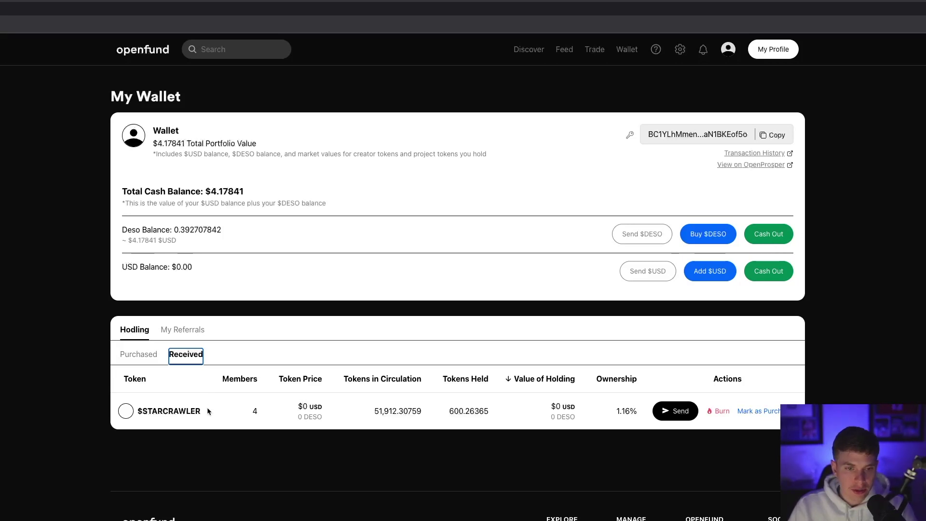
left_click(195, 332)
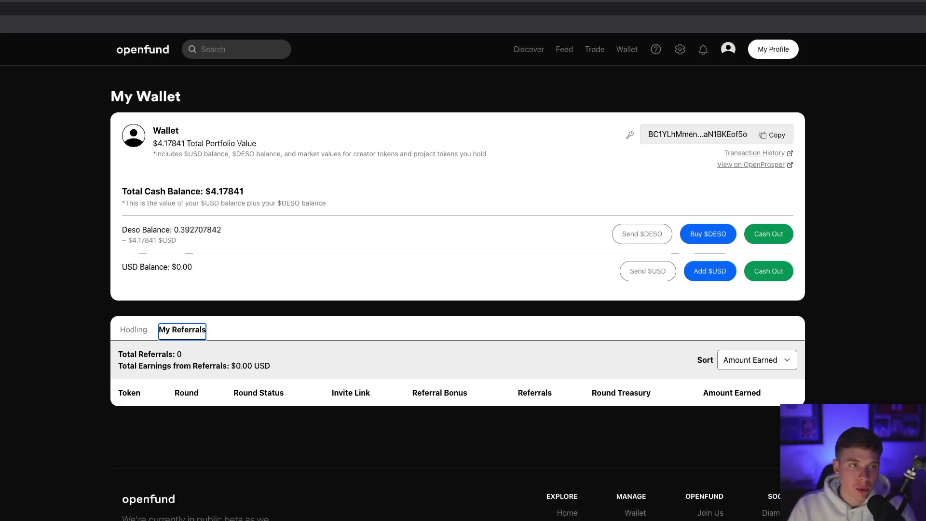
left_click(140, 53)
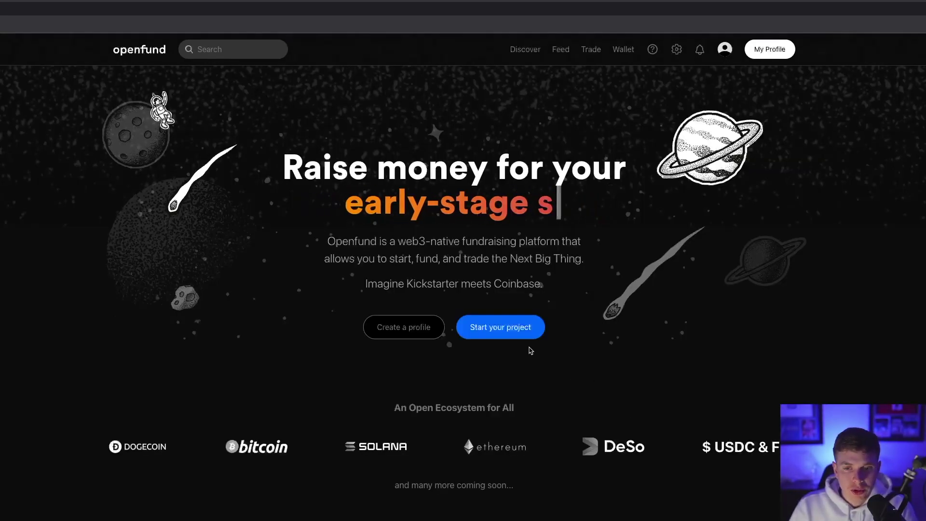
Start the Top Gun Experiences project and work through its onboarding forms to the confirmation prompt.
left_click(510, 326)
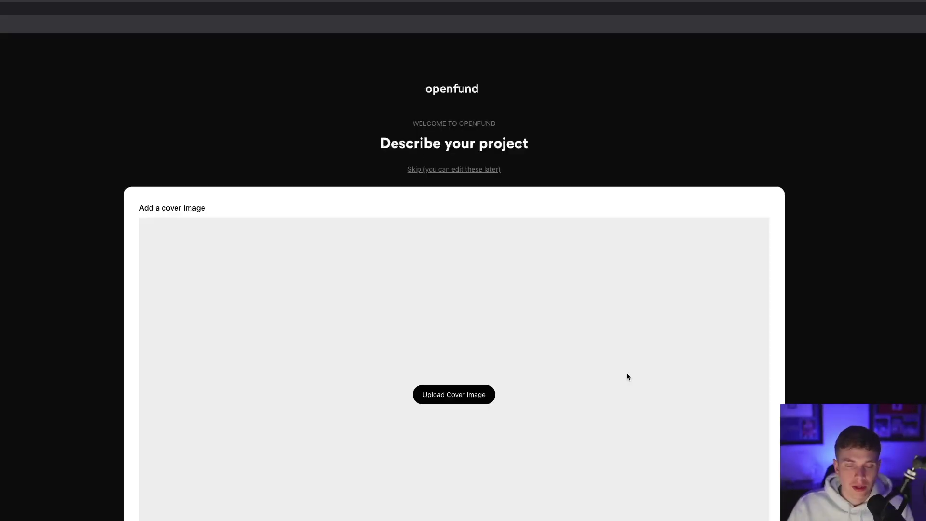
scroll(627, 375, "down", 2)
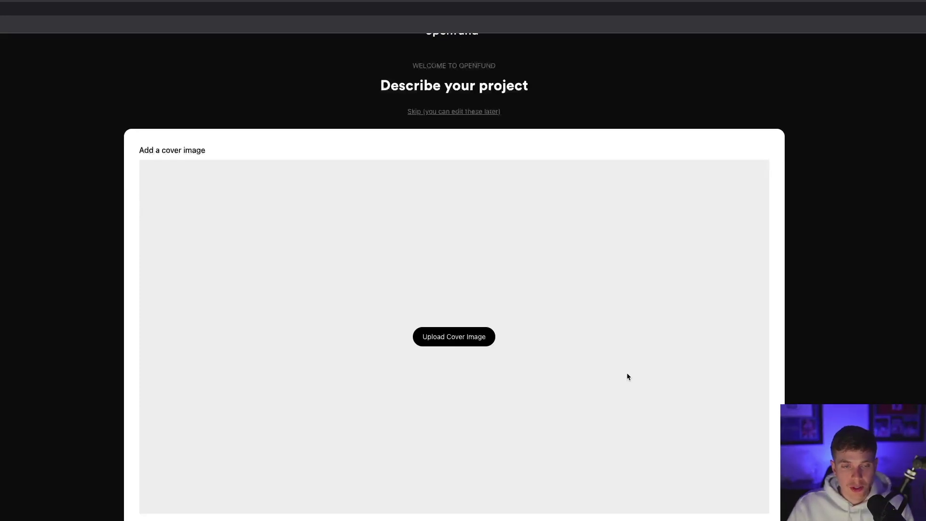
scroll(632, 368, "down", 1)
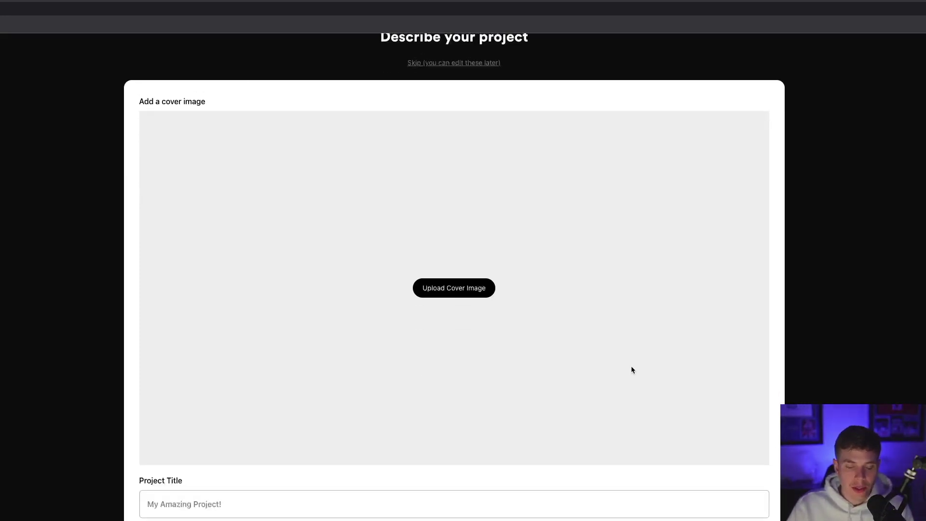
scroll(631, 368, "down", 3)
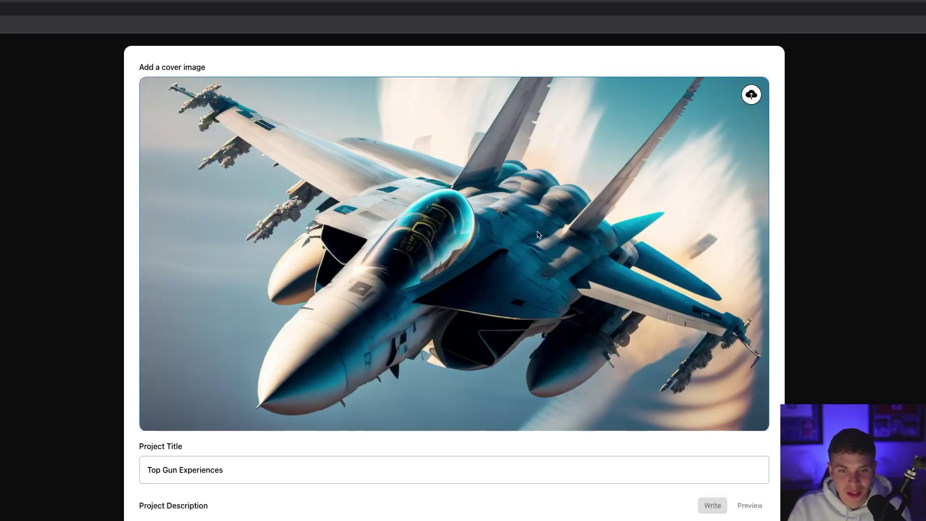
scroll(312, 429, "down", 2)
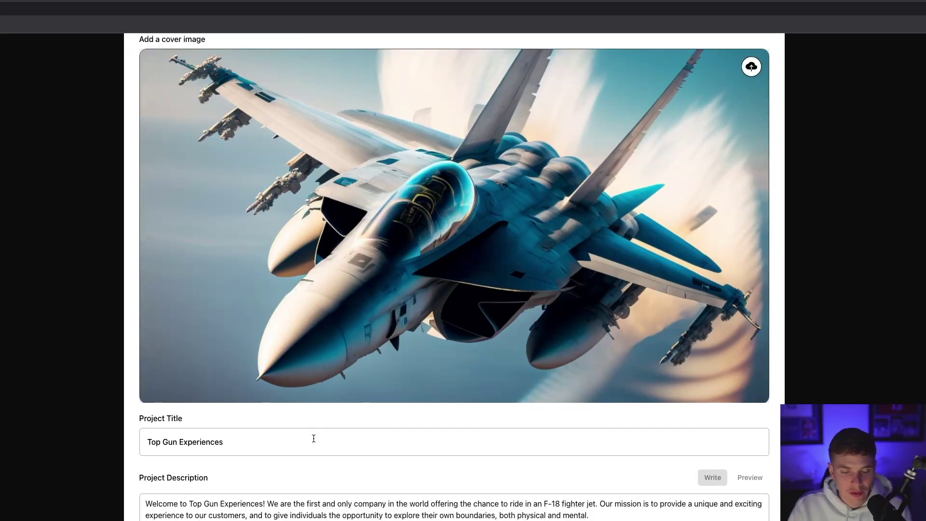
scroll(537, 453, "down", 2)
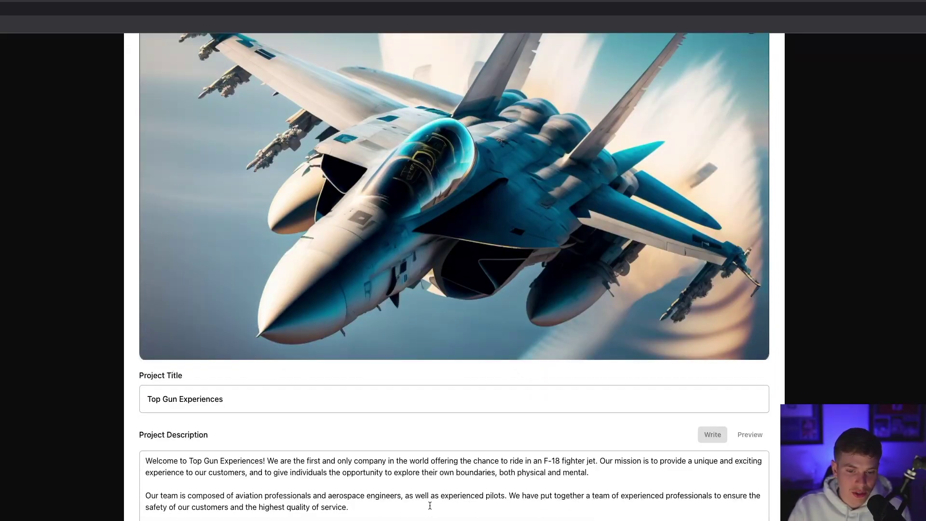
scroll(430, 505, "down", 6)
scroll(536, 490, "down", 2)
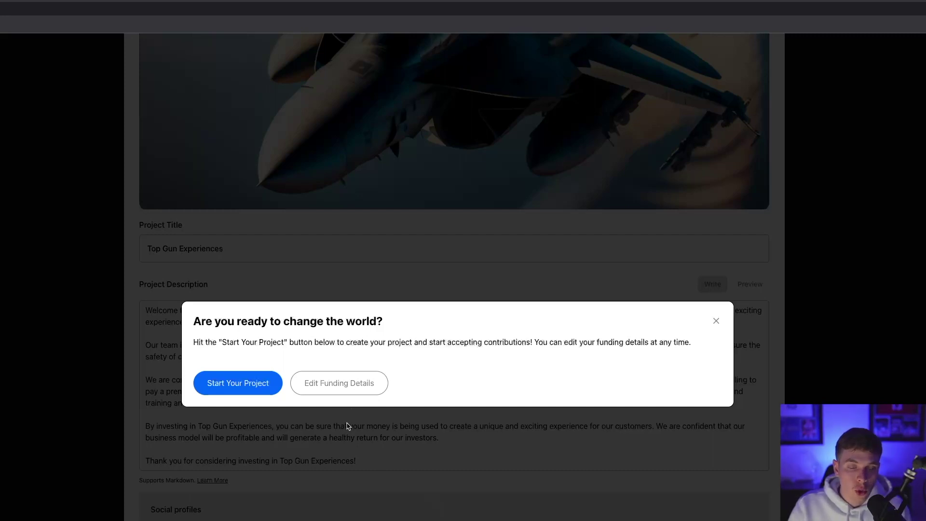
Open Edit Funding Details and keep USD as the treasury currency.
left_click(360, 388)
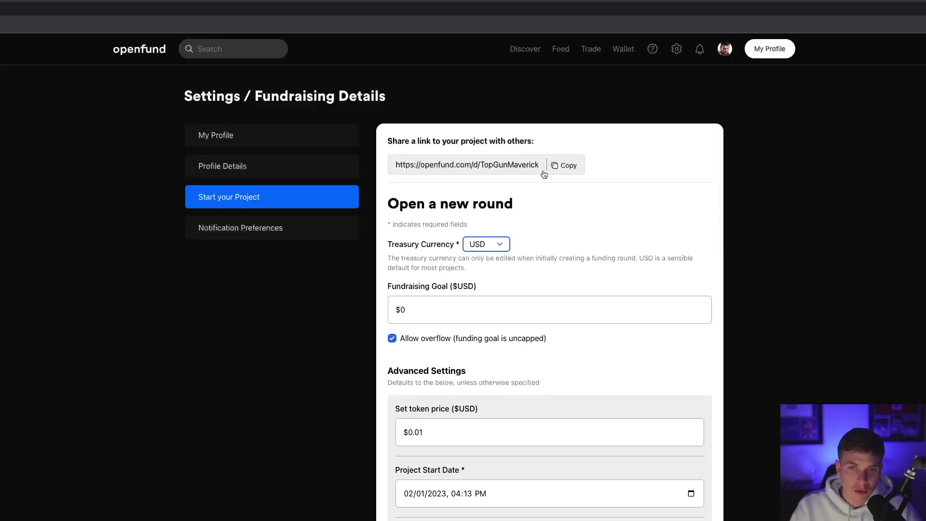
scroll(558, 226, "down", 1)
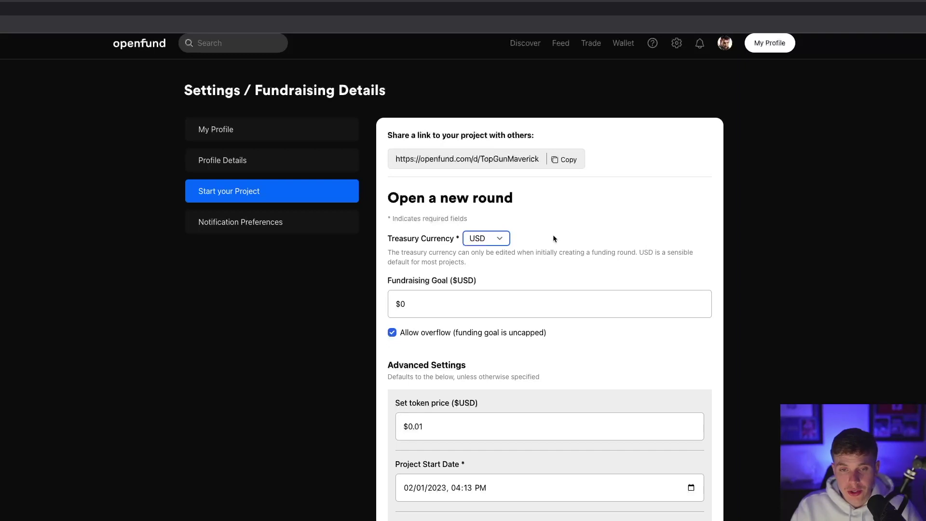
left_click(487, 238)
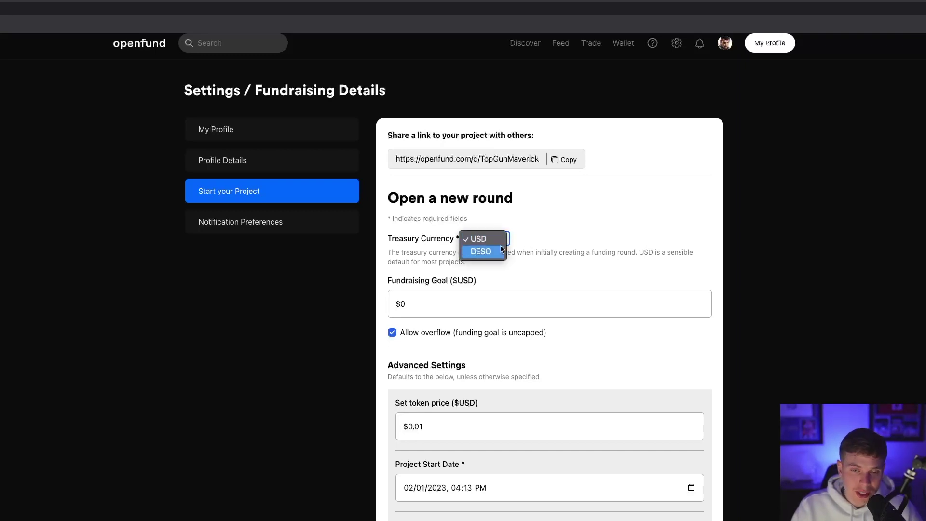
left_click(580, 239)
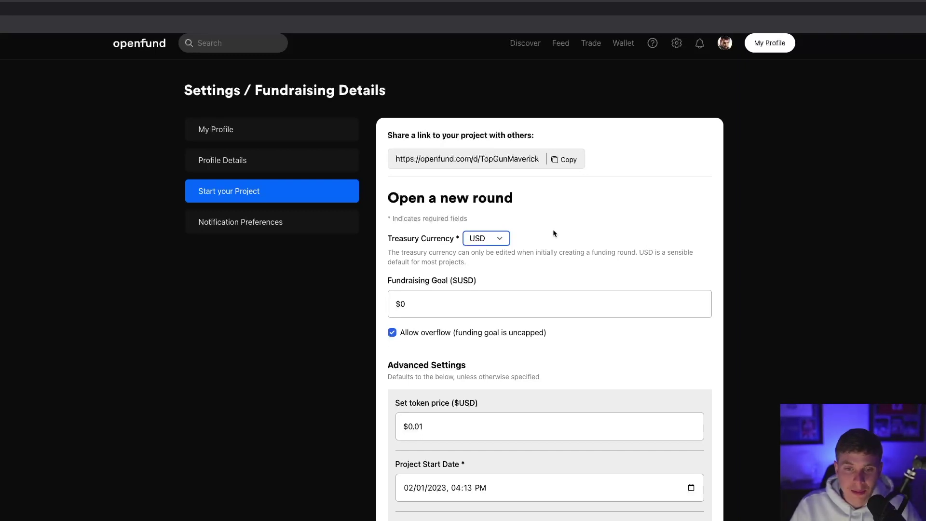
Set the fundraising goal to 1,000 with overflow past the goal still allowed.
scroll(552, 231, "down", 1)
left_click(457, 290)
type("1,000")
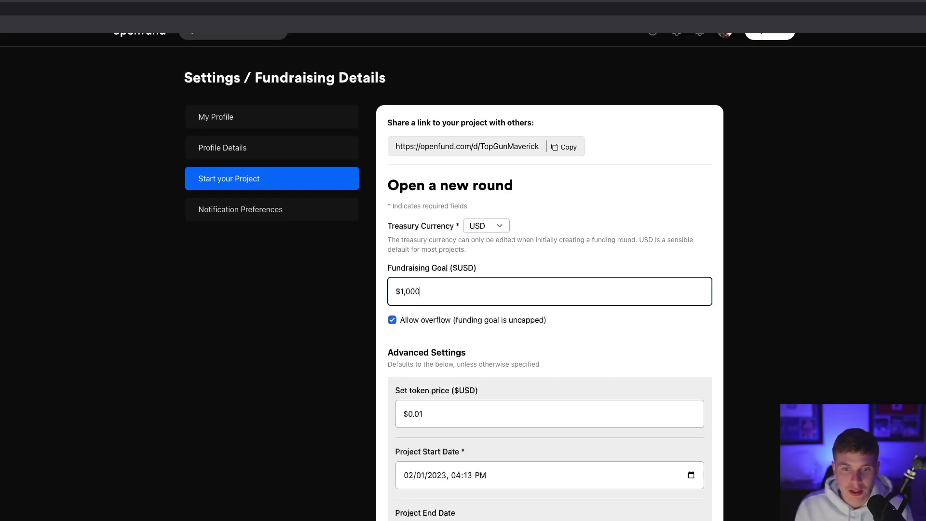
left_click(437, 320)
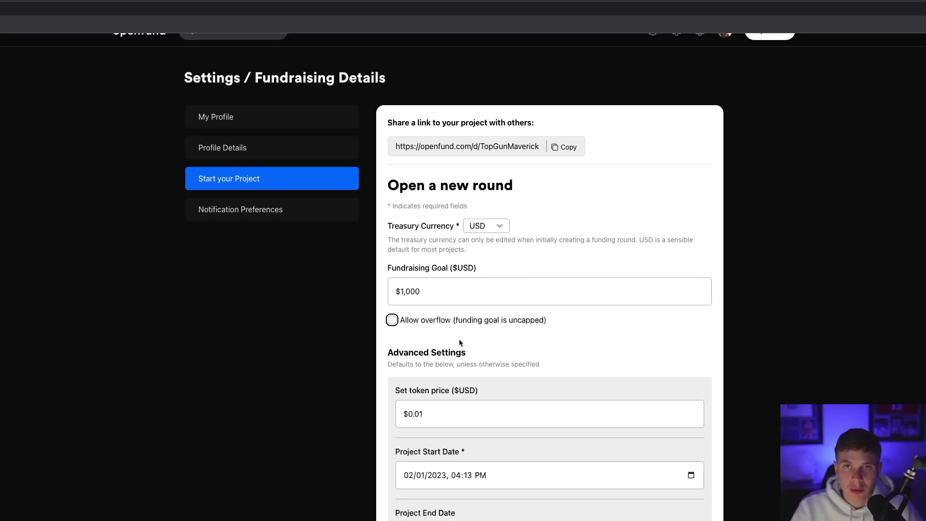
key("space")
scroll(557, 327, "down", 1)
scroll(617, 322, "down", 3)
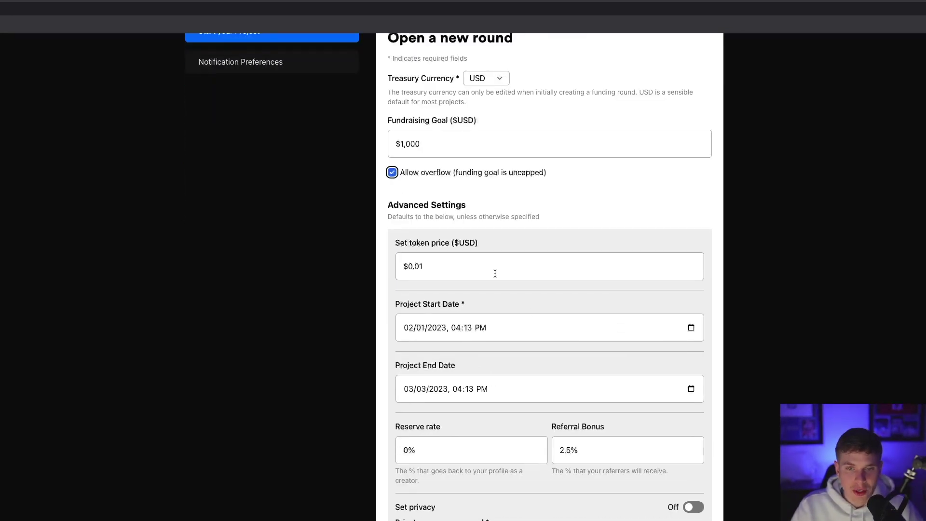
scroll(343, 307, "down", 1)
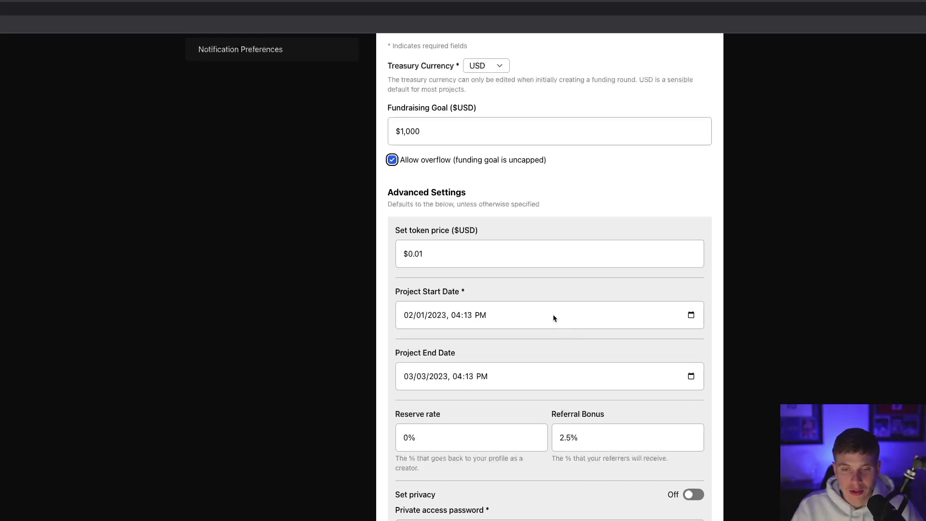
scroll(538, 373, "down", 1)
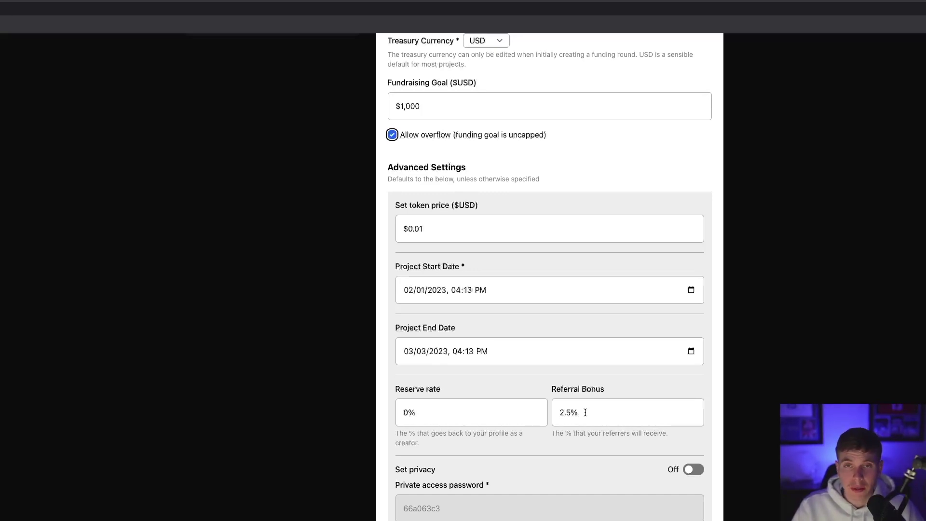
scroll(585, 413, "down", 3)
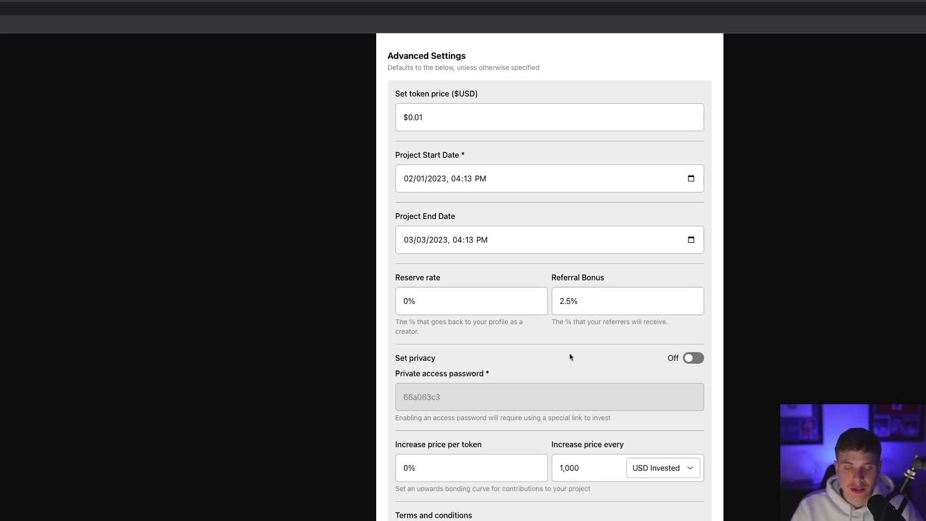
Leave the round public and set the price increase per token to 10%.
left_click(693, 360)
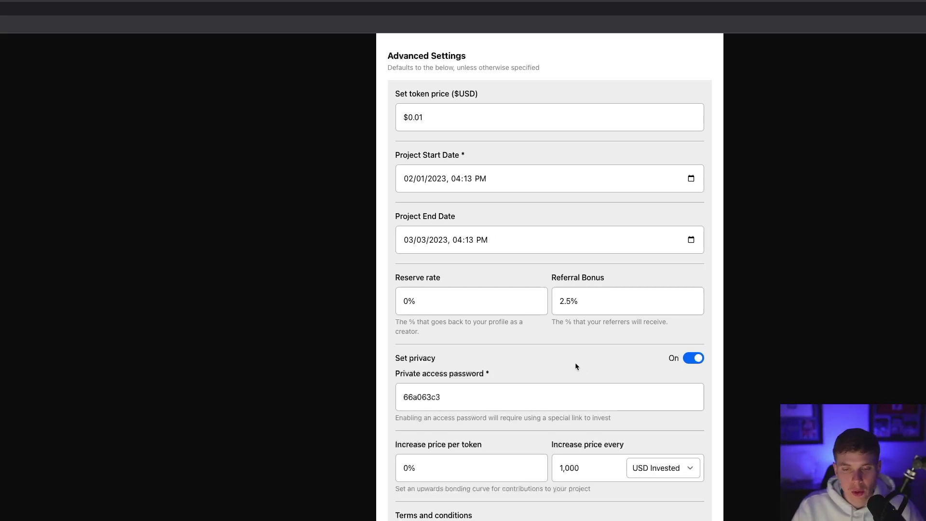
left_click(693, 357)
scroll(574, 369, "down", 3)
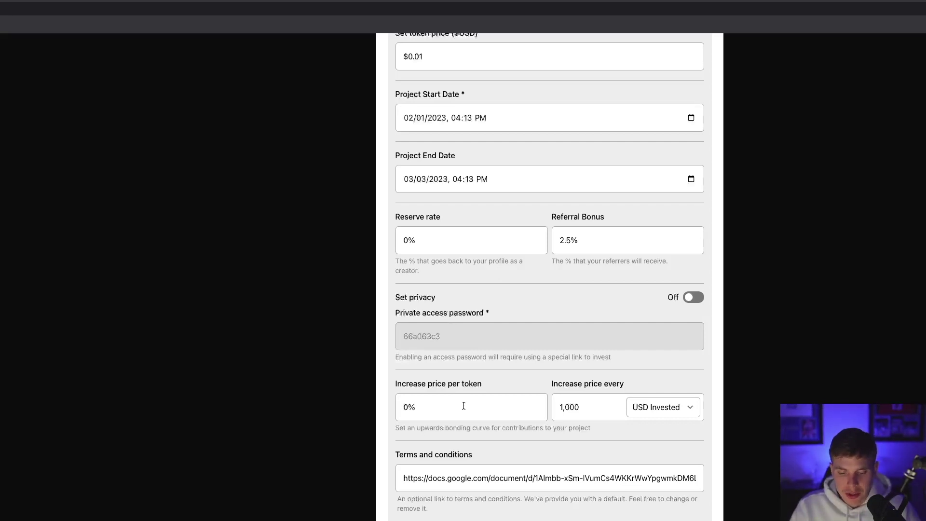
left_click(463, 406)
key("BackSpace")
type("10")
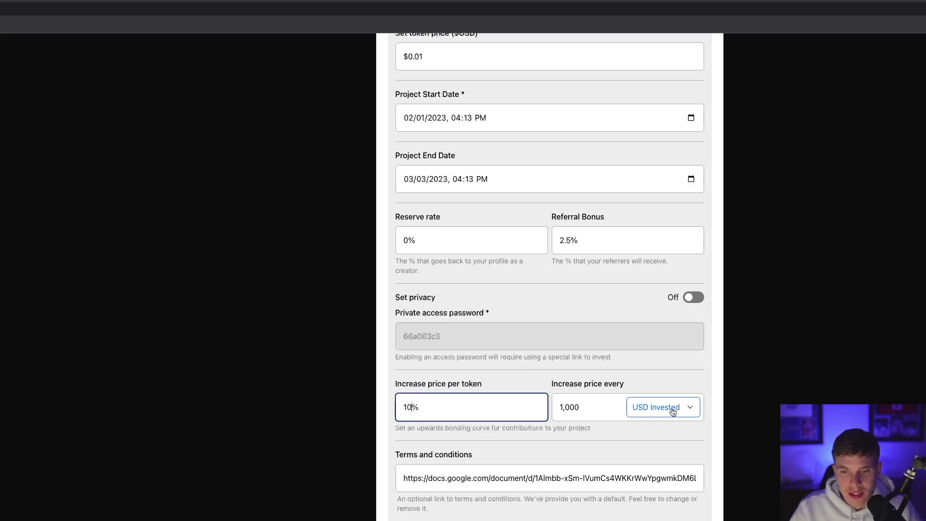
Set the price increase interval to every 10 Days.
left_click(690, 410)
left_click(642, 420)
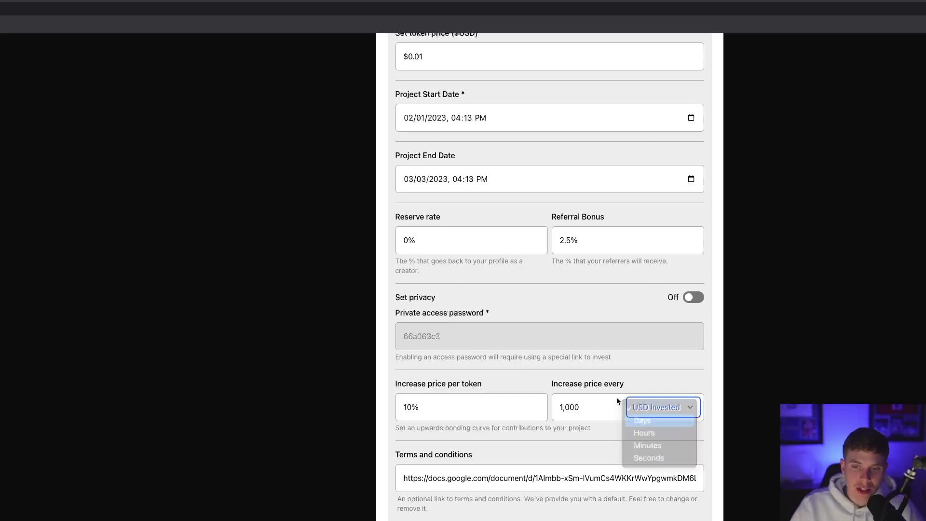
key("shift+Tab")
type("10")
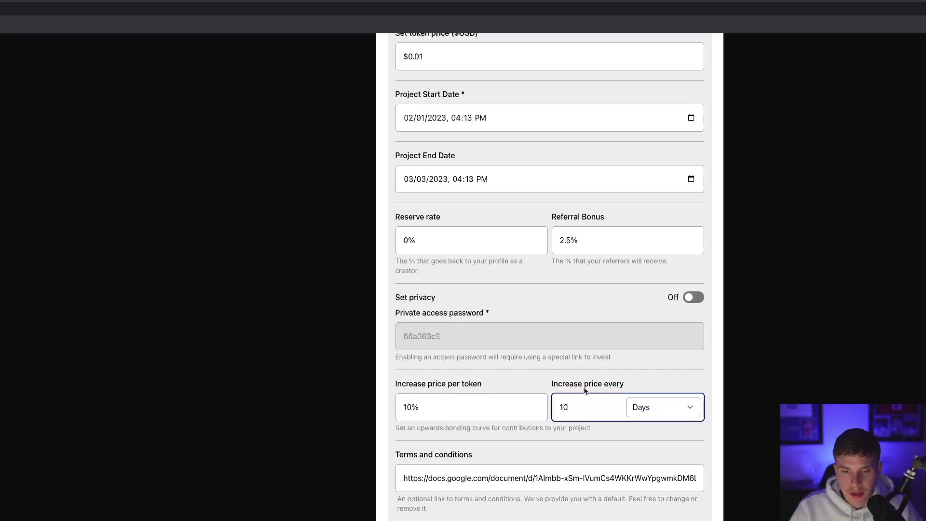
left_click(660, 409)
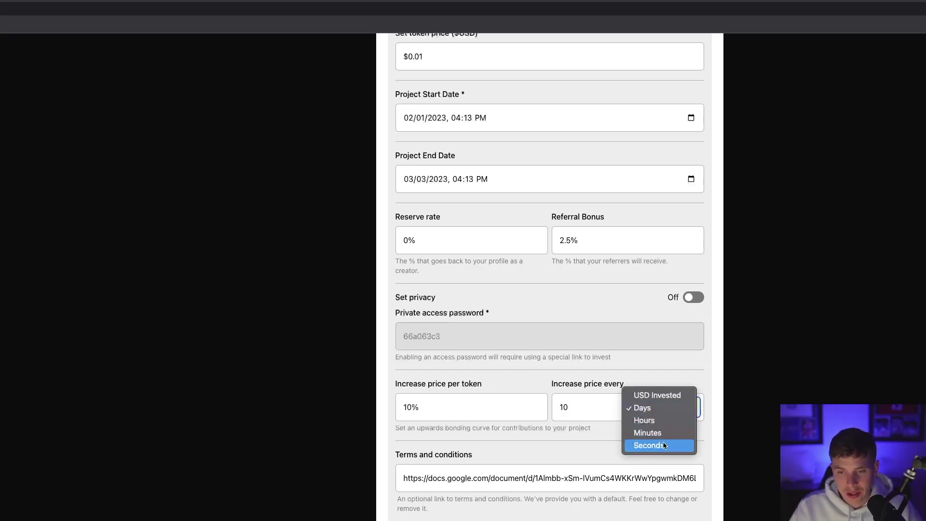
key("Escape")
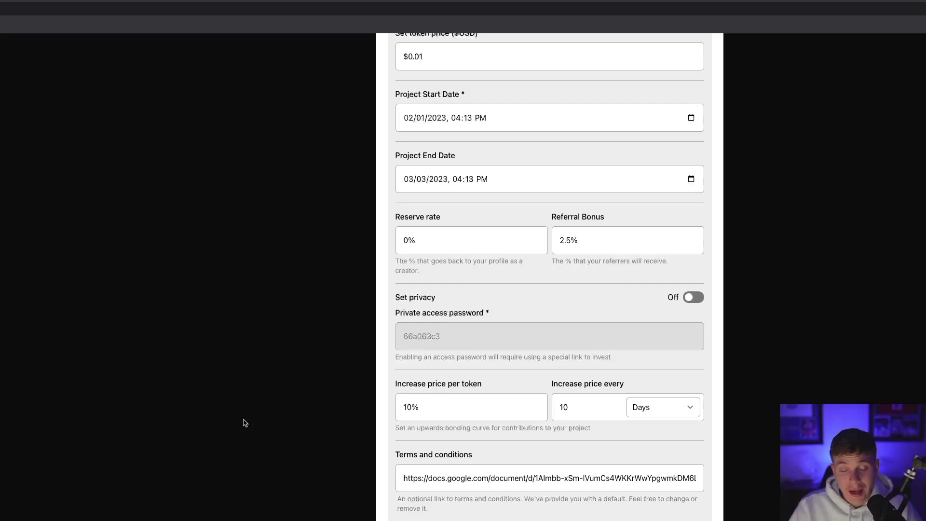
scroll(246, 420, "up", 8)
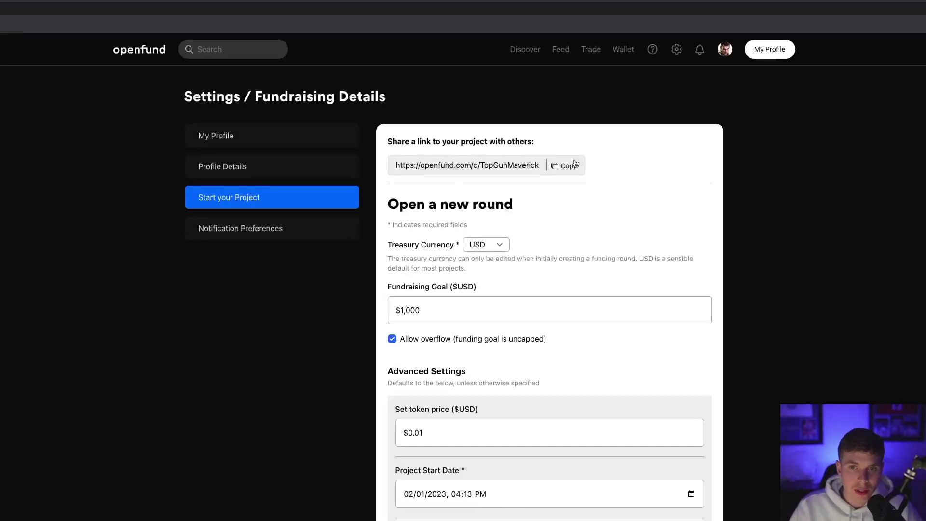
Review the launched Top Gun Experiences page: Round 1 open, $1,000 goal, 29 days left.
key("ctrl+t")
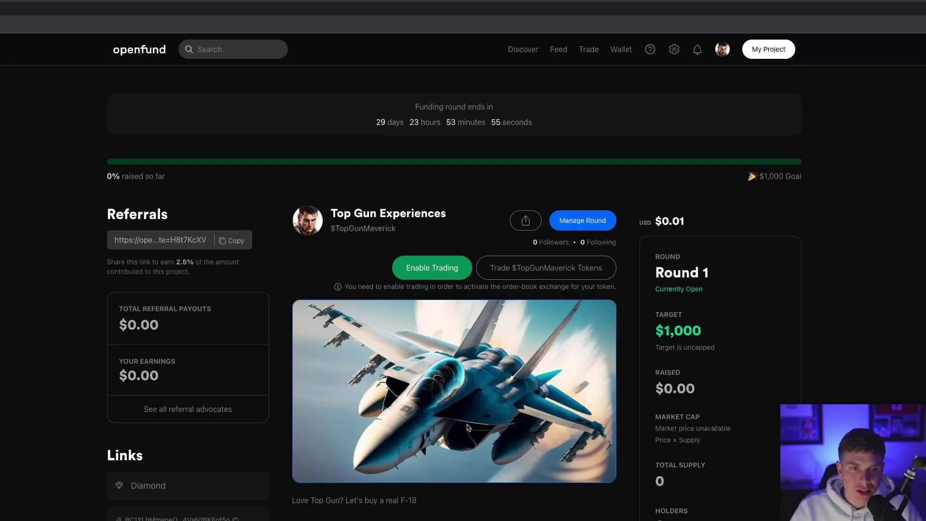
scroll(192, 266, "down", 1)
scroll(737, 505, "down", 1)
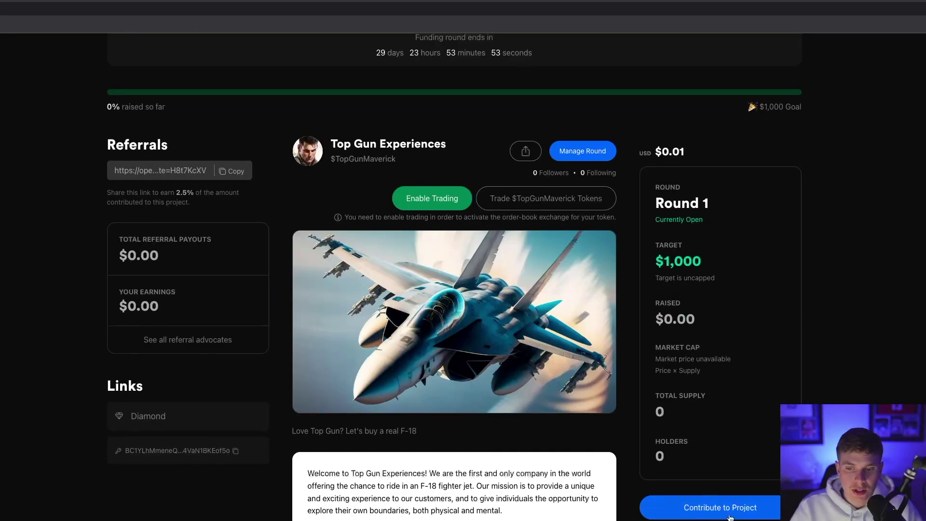
scroll(464, 497, "down", 3)
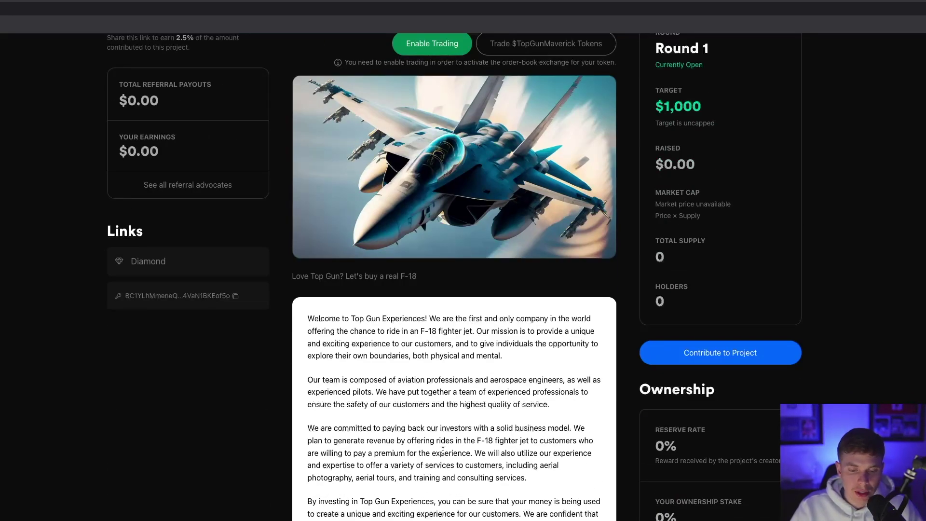
scroll(224, 440, "up", 2)
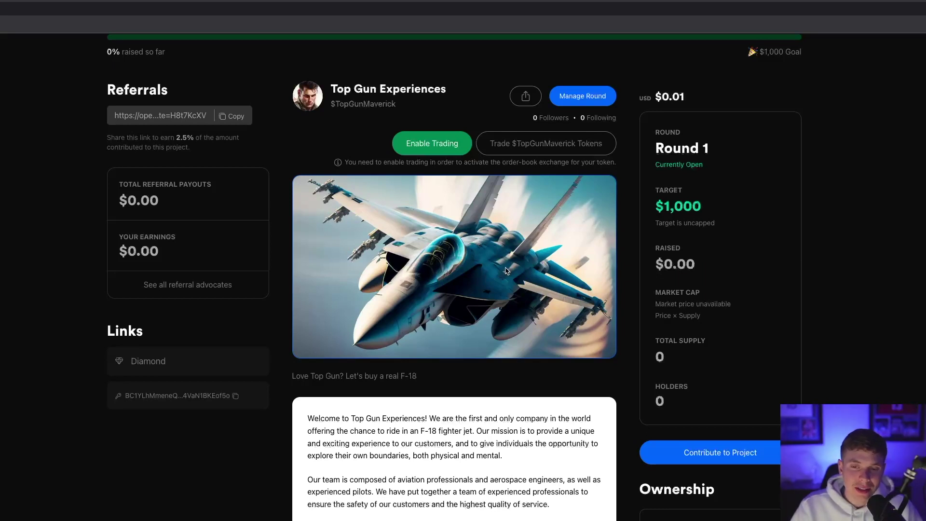
scroll(544, 324, "up", 3)
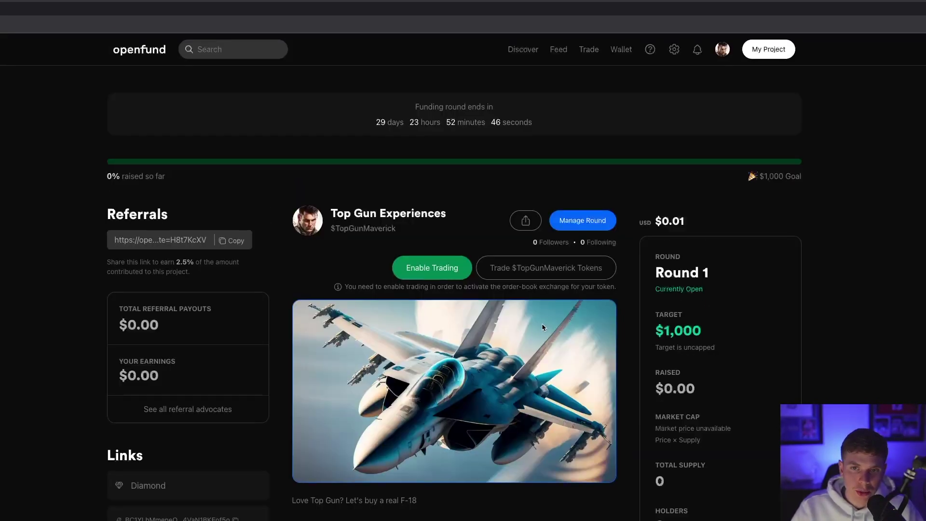
Show the wallet ($4.14642 cash: 0.392653804 DESO, $0.00 USD) and preview the USD Cash Out form.
left_click(627, 51)
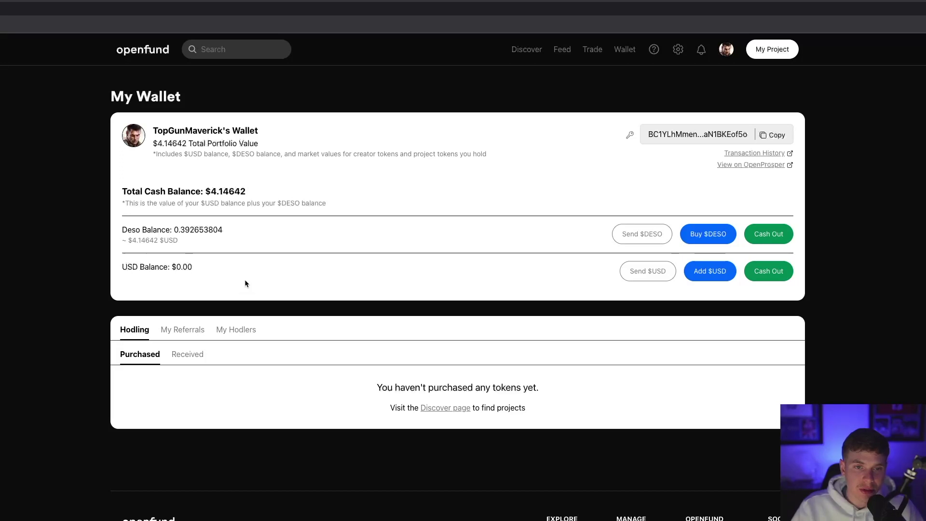
left_click(767, 275)
left_click(750, 283)
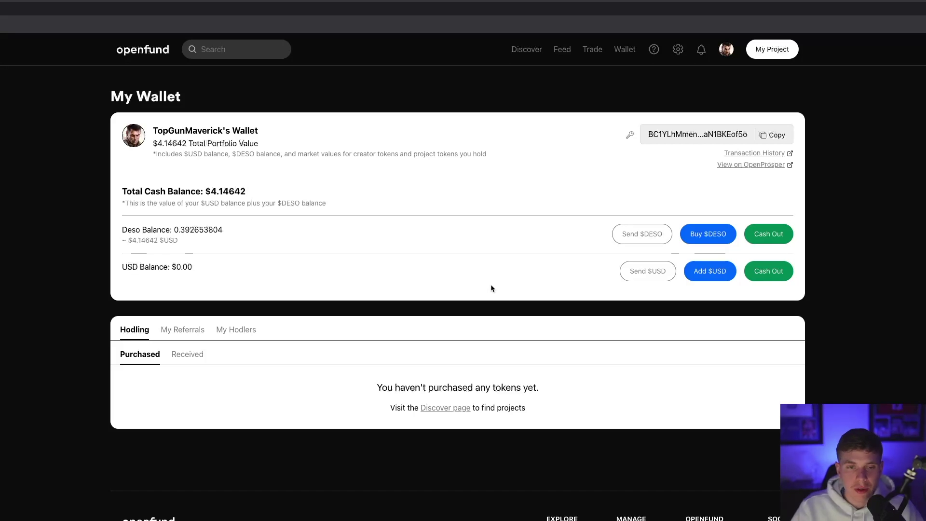
Page through Project Details, Fundraising, Notifications, Proposals, Distributions and Advanced $TopGunMaverick token settings.
left_click(678, 50)
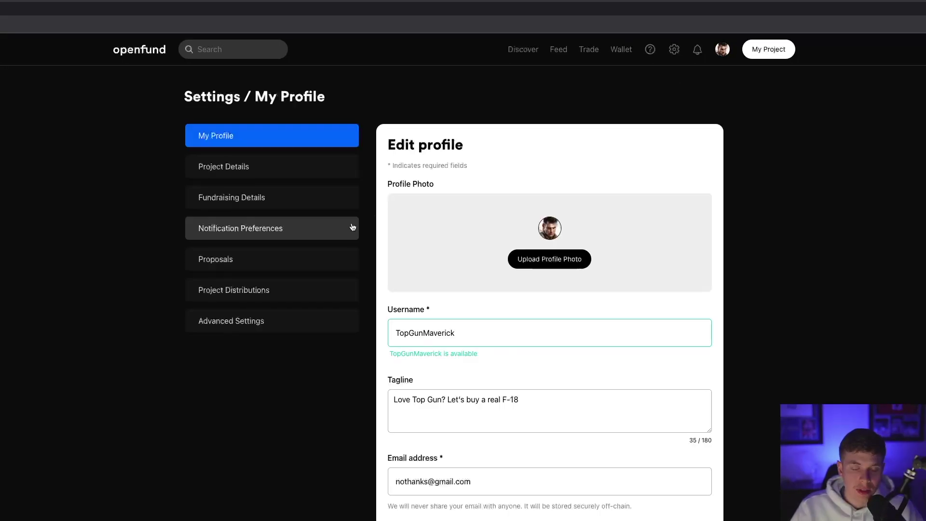
left_click(345, 178)
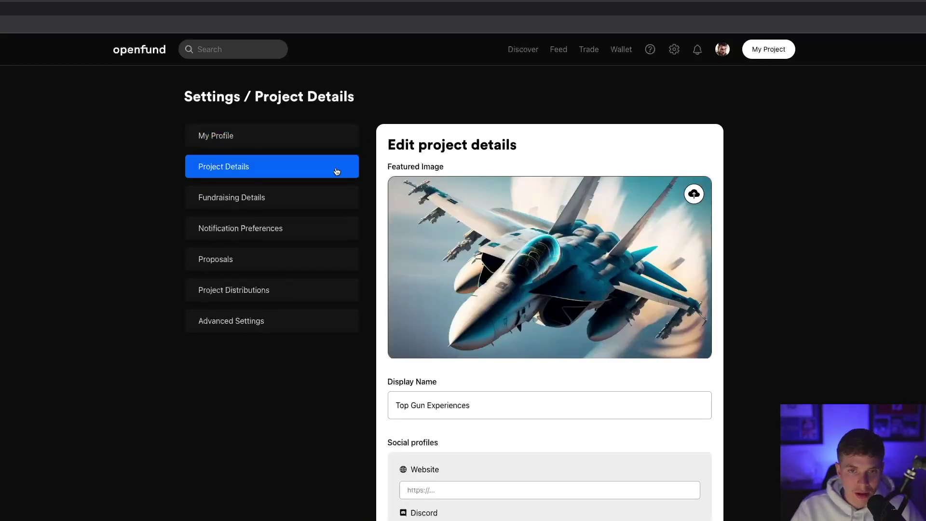
left_click(293, 205)
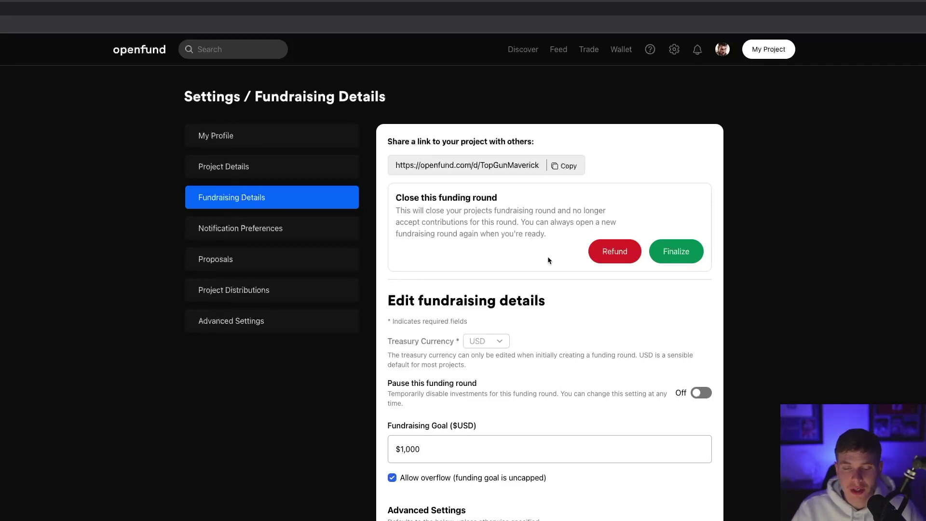
left_click(329, 232)
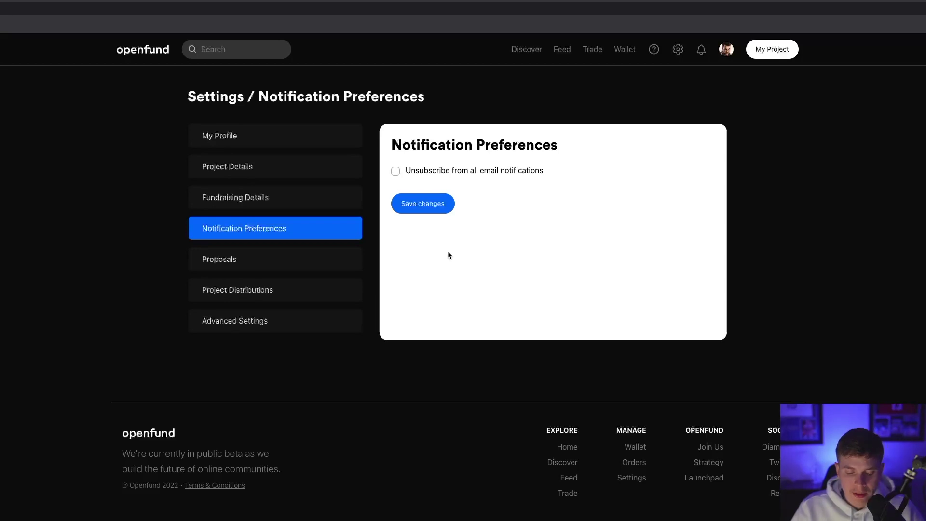
left_click(311, 258)
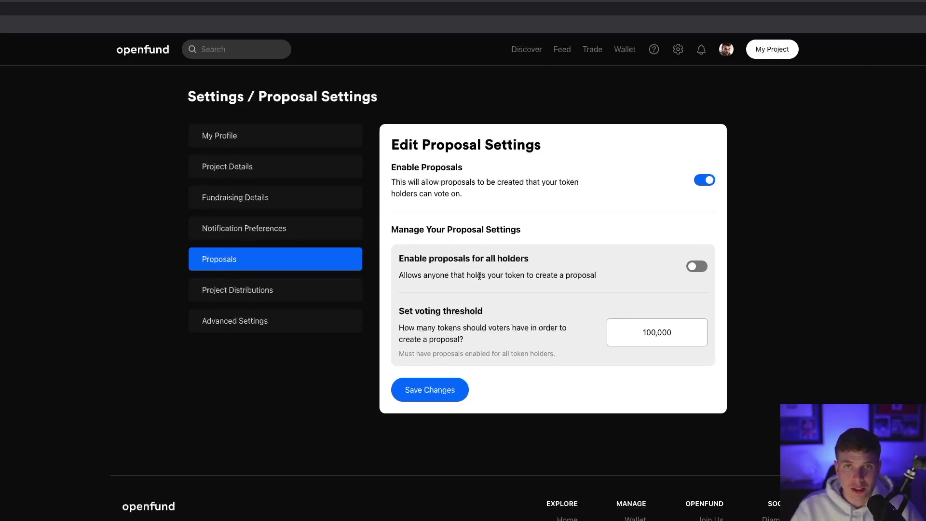
left_click(326, 293)
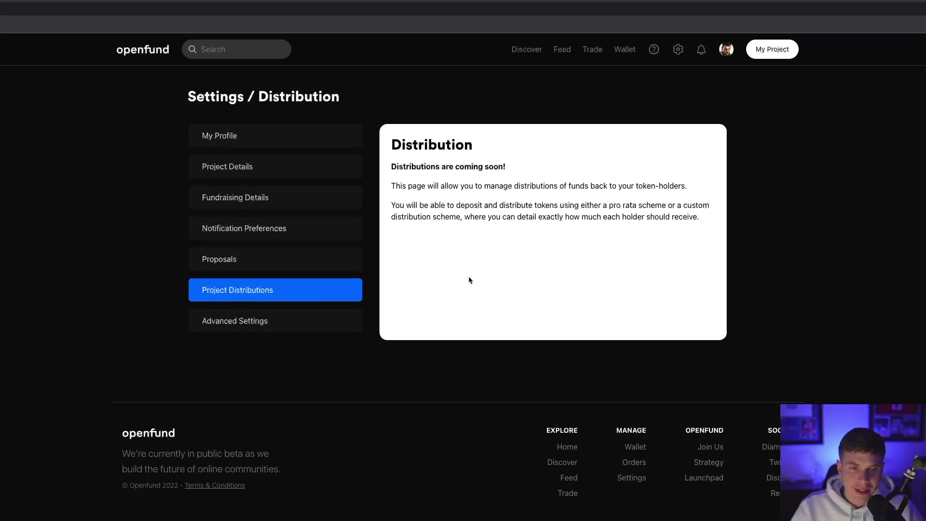
left_click(293, 320)
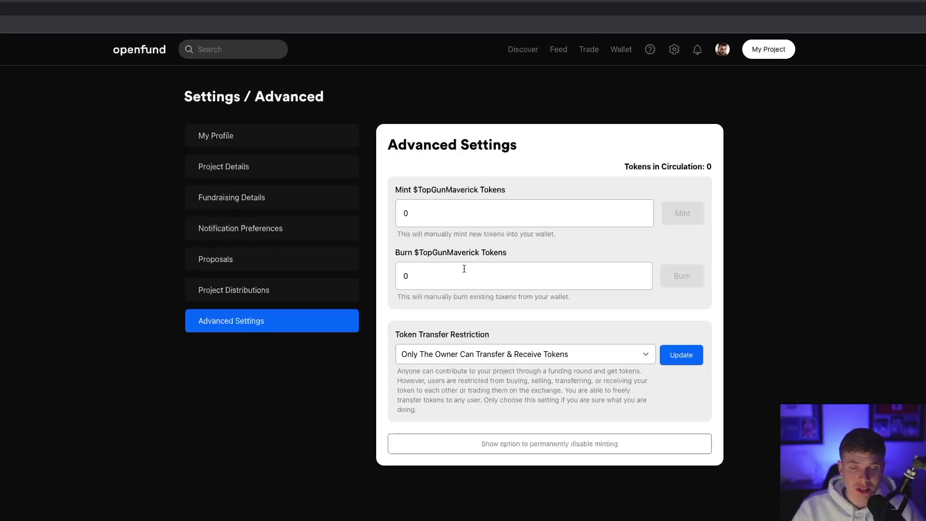
key("Tab")
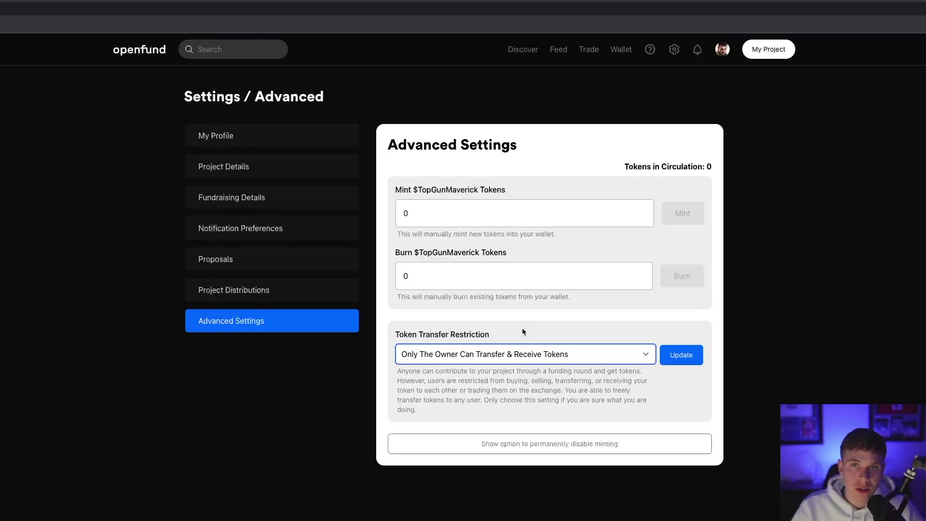
left_click(525, 353)
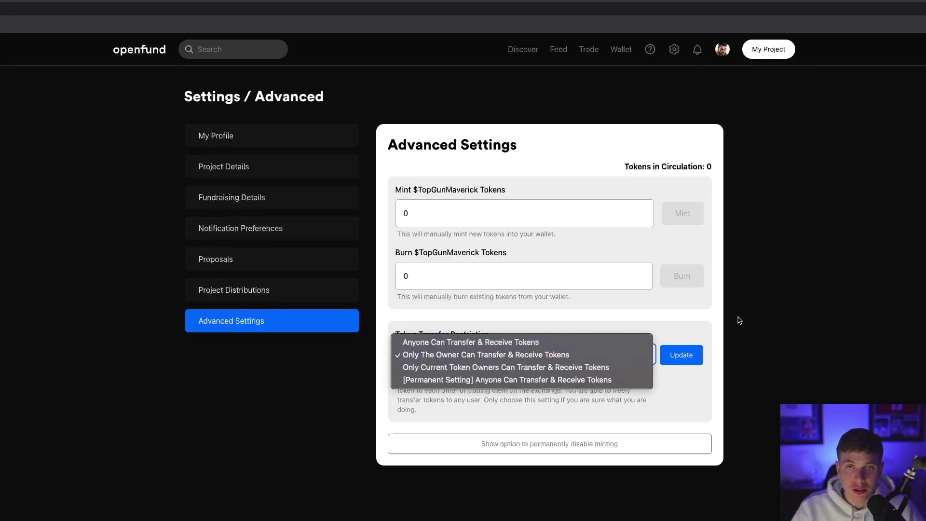
left_click(547, 326)
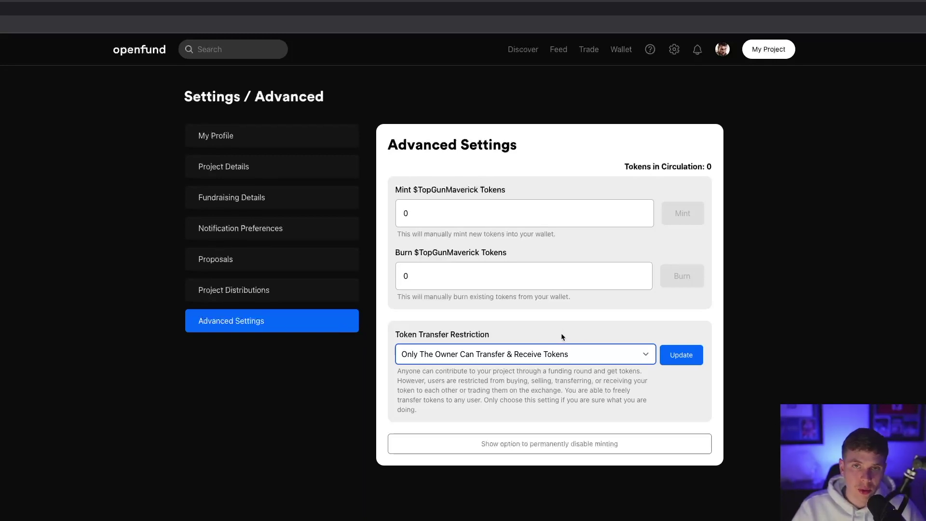
left_click(587, 443)
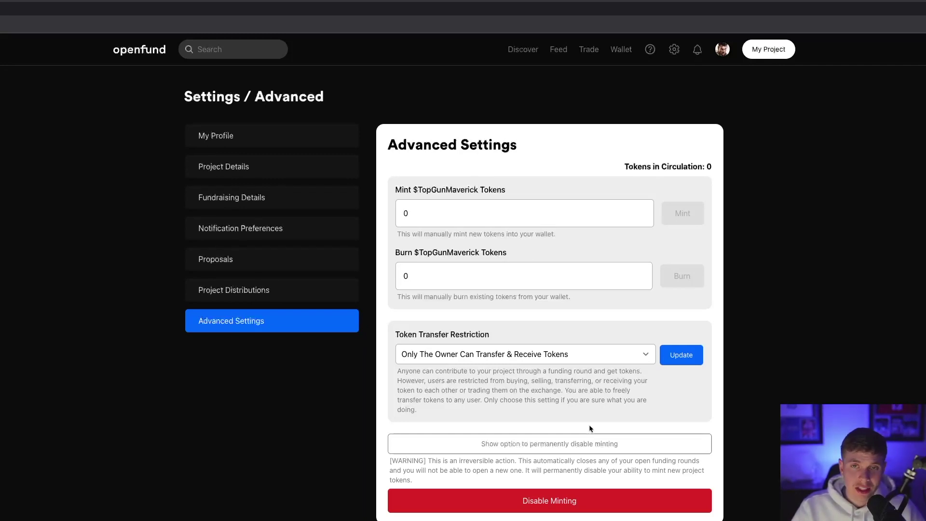
left_click(586, 441)
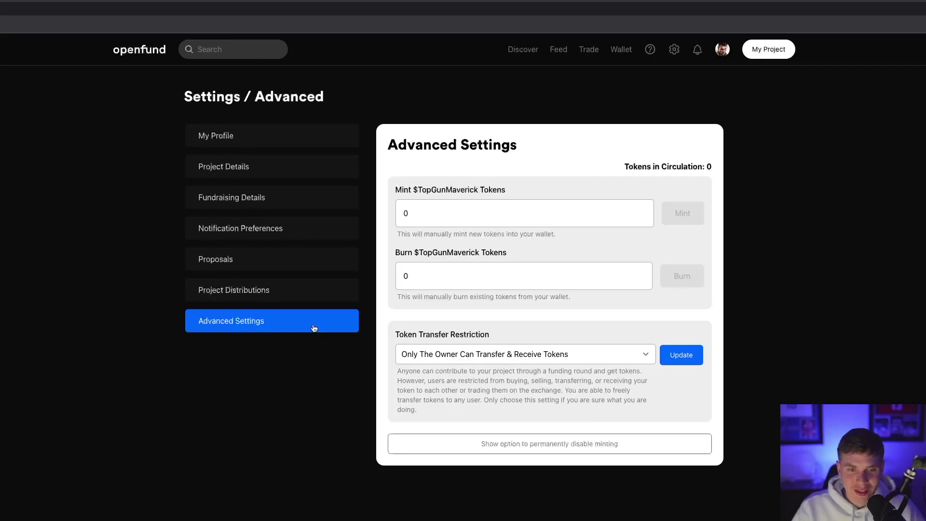